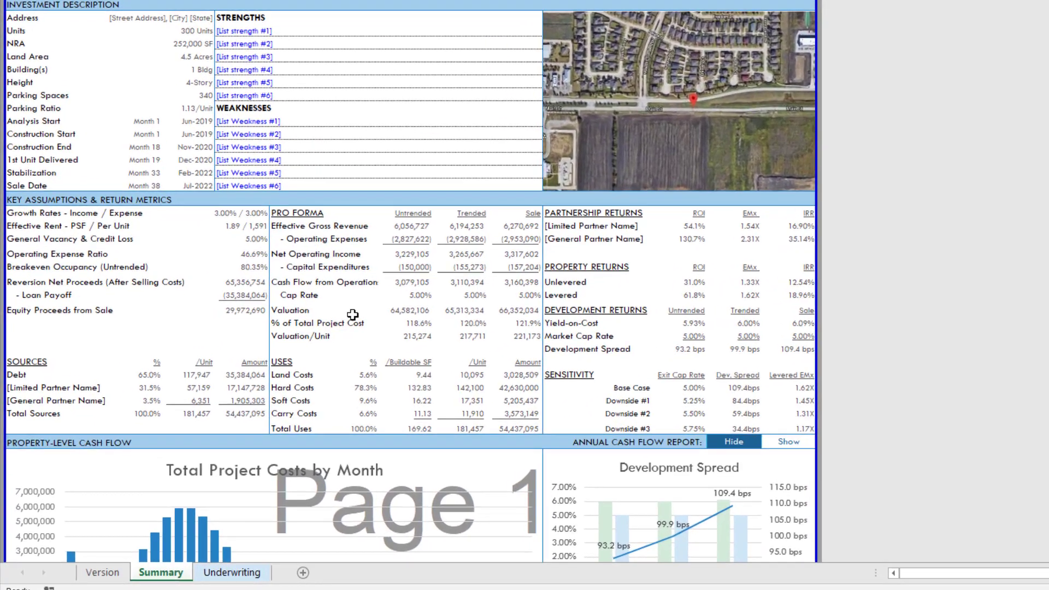
Scroll the Summary sheet down past the Project Costs and Equity/Debt charts to the Net Operating Income chart.
scroll(277, 377, "down", 7)
scroll(365, 311, "down", 2)
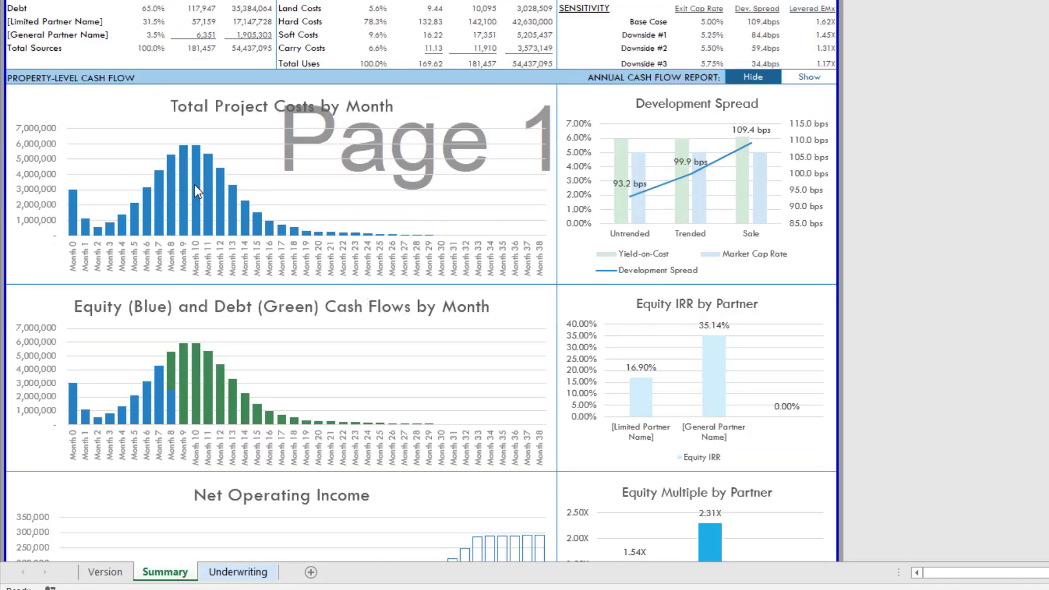
scroll(180, 97, "down", 2)
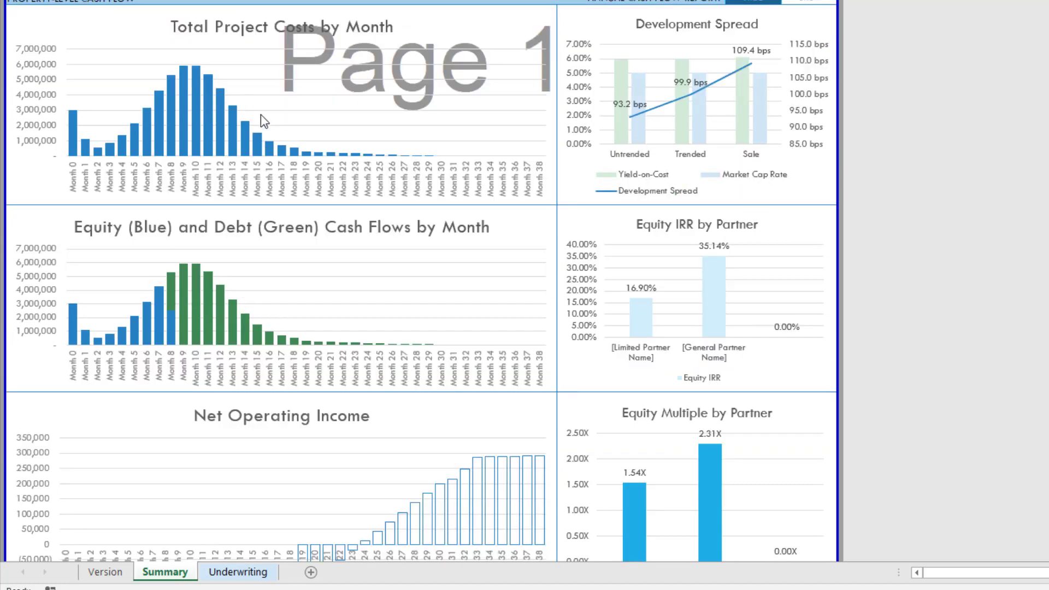
left_click(270, 136)
left_click(328, 339)
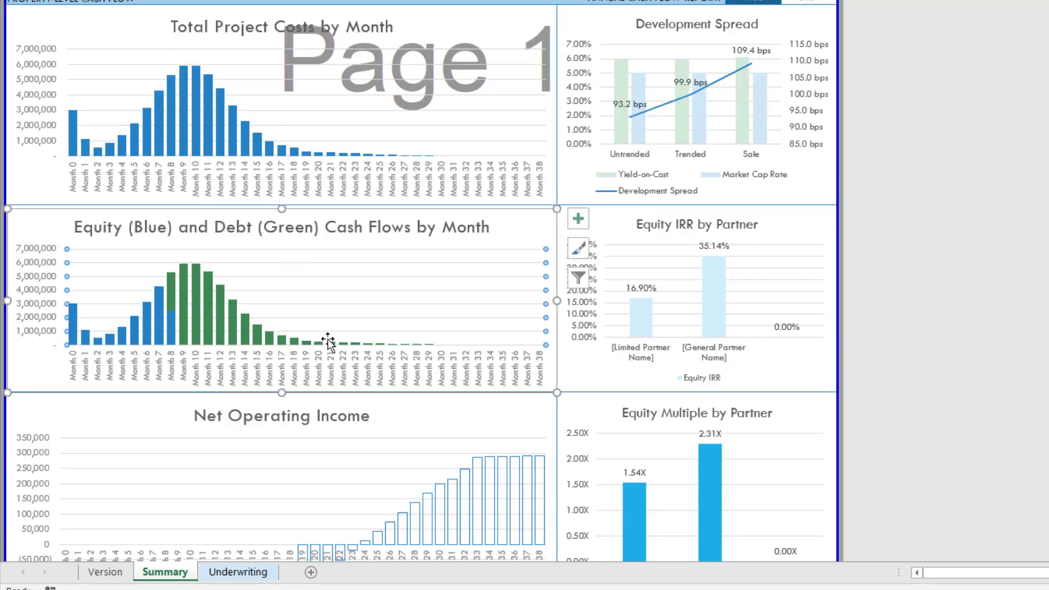
left_click(156, 18)
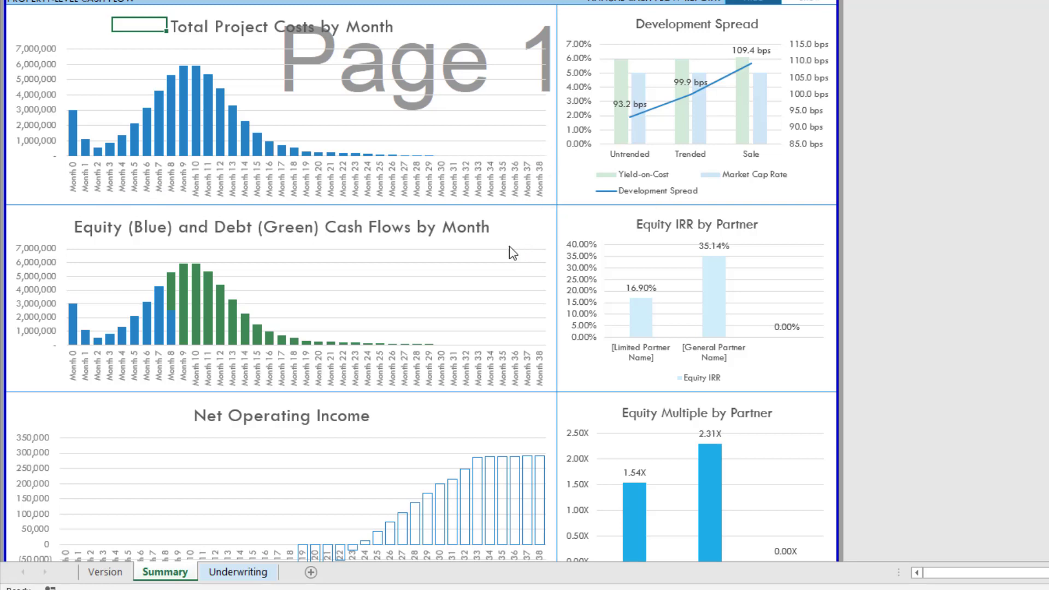
scroll(509, 248, "down", 3)
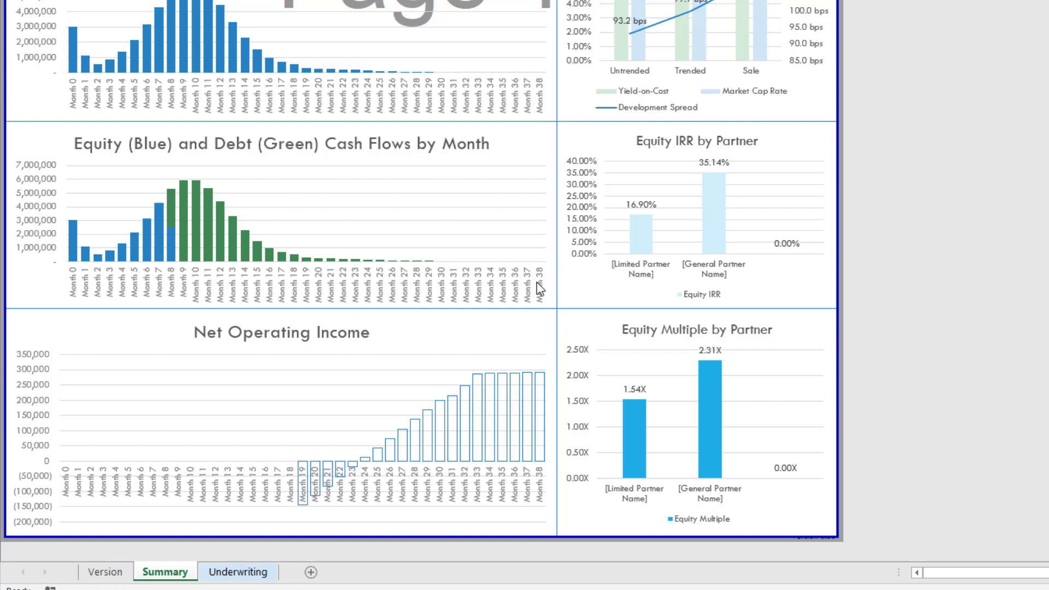
scroll(436, 251, "down", 2)
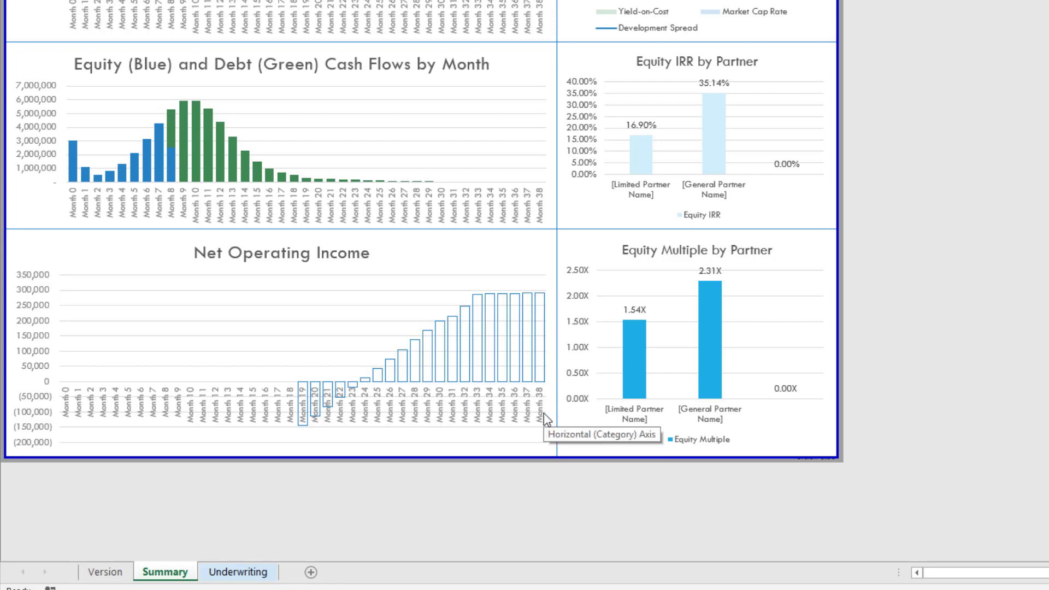
Set Sale Month on the Underwriting sheet to 48 and check the Summary charts.
left_click(240, 571)
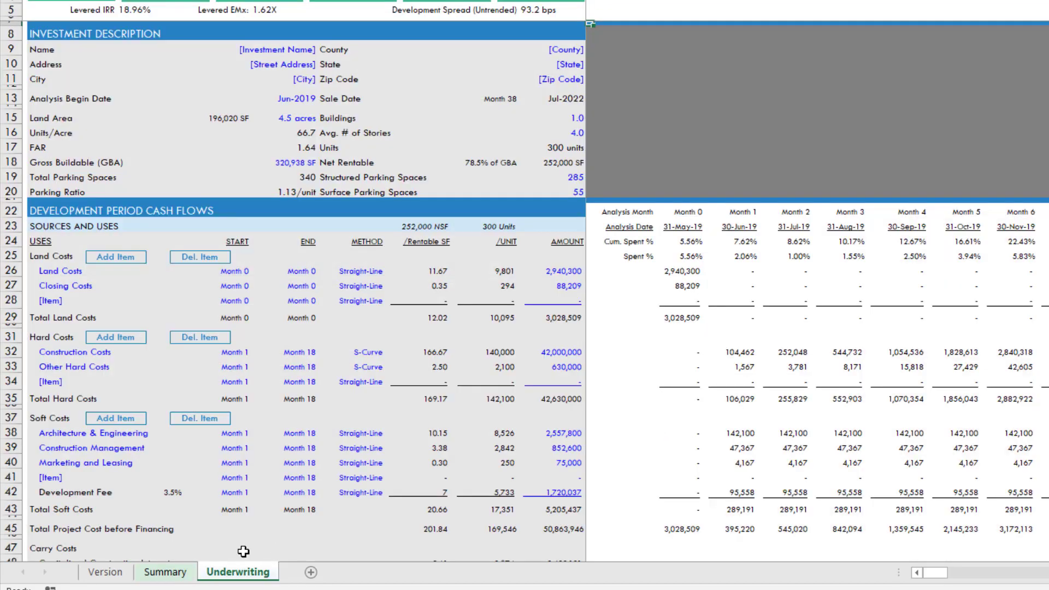
scroll(235, 314, "down", 20)
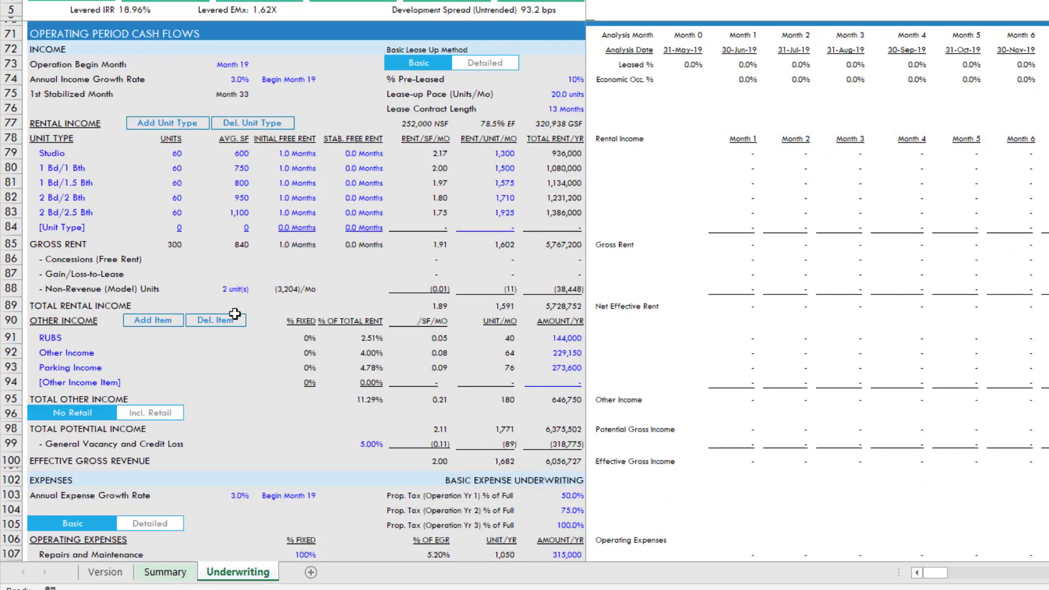
scroll(235, 314, "down", 15)
left_click(192, 245)
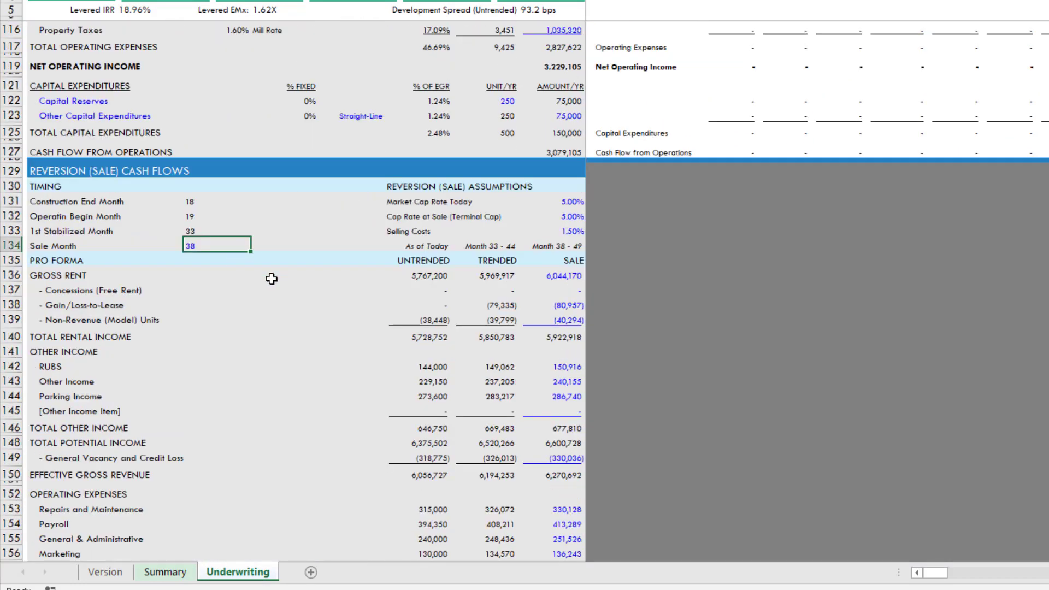
key("Return")
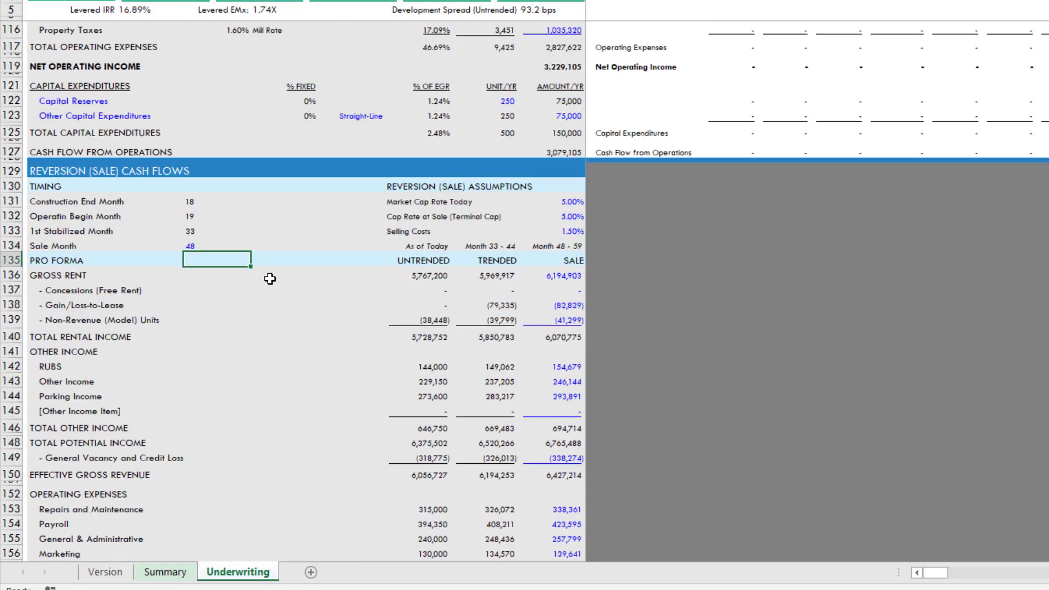
left_click(181, 574)
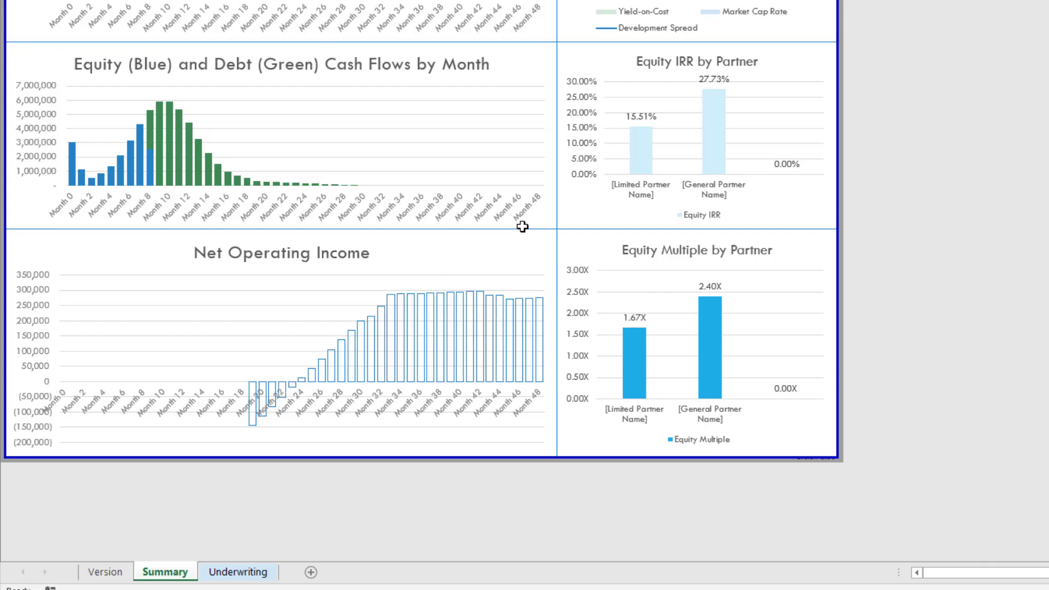
Change Sale Month to 24 and confirm the Summary charts now stop at Month 24.
left_click(238, 572)
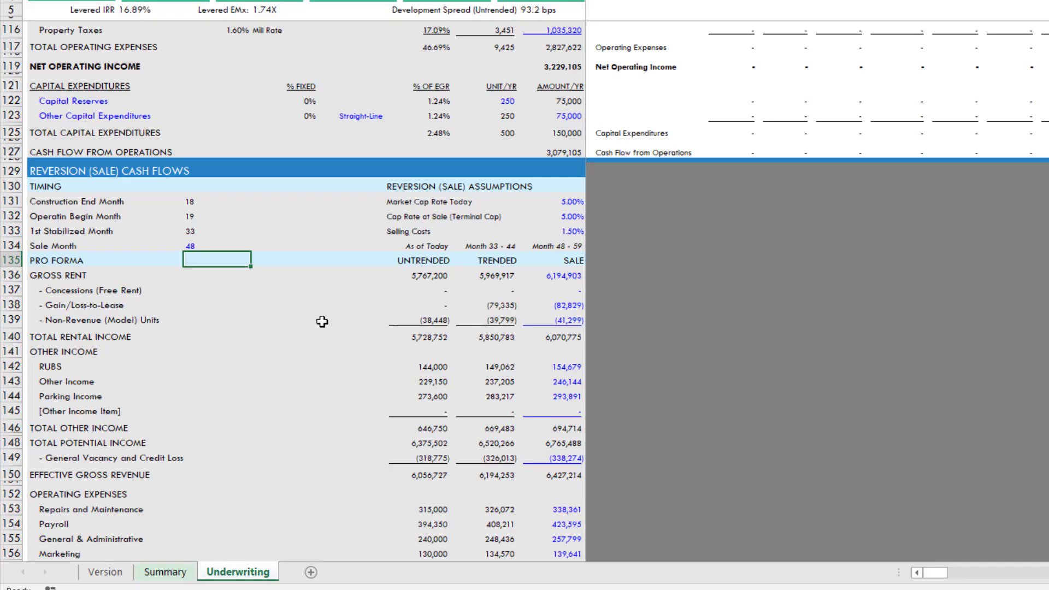
left_click(206, 246)
type("24")
key("Return")
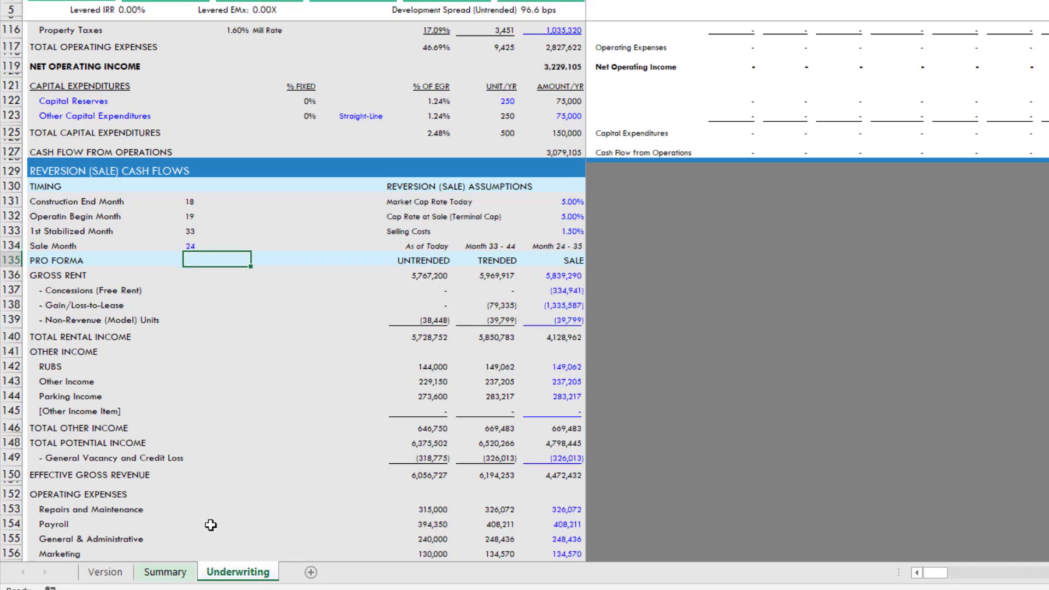
left_click(165, 572)
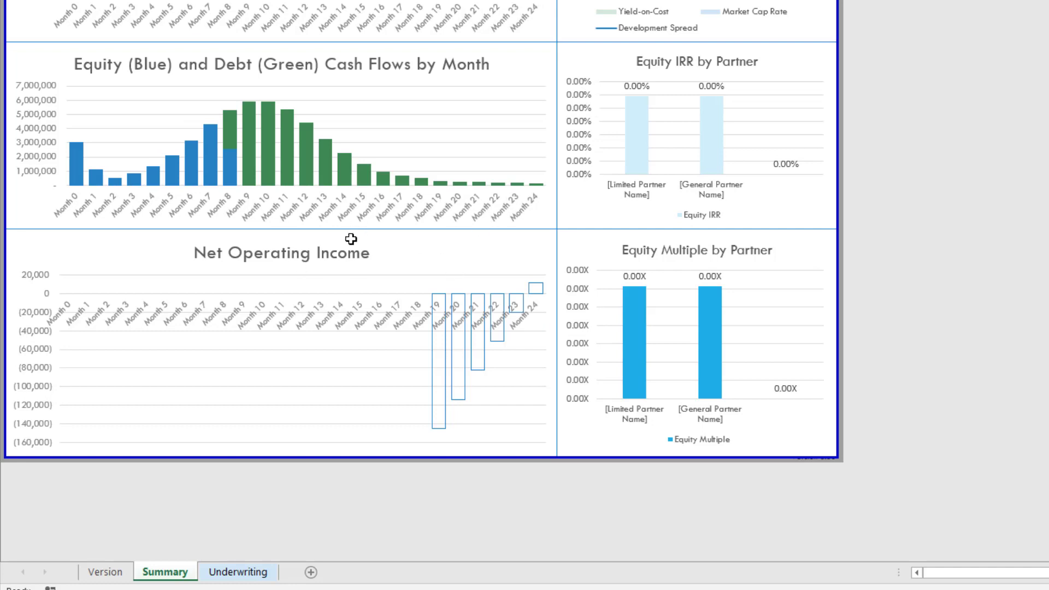
scroll(348, 248, "up", 2)
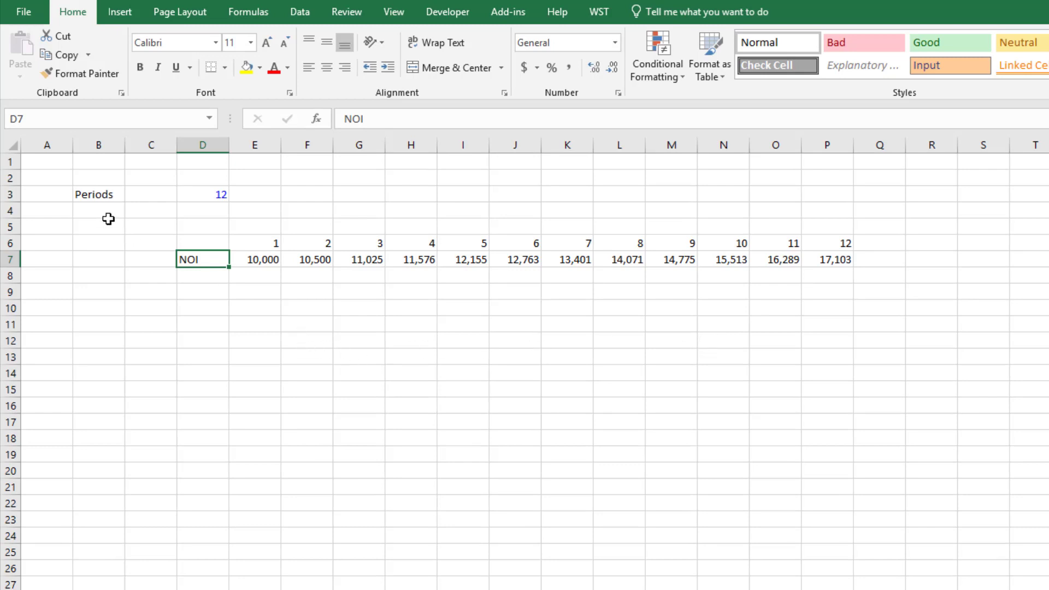
Inspect the Periods input in D3 and the NOI values along row 7.
left_click(105, 196)
left_click(189, 194)
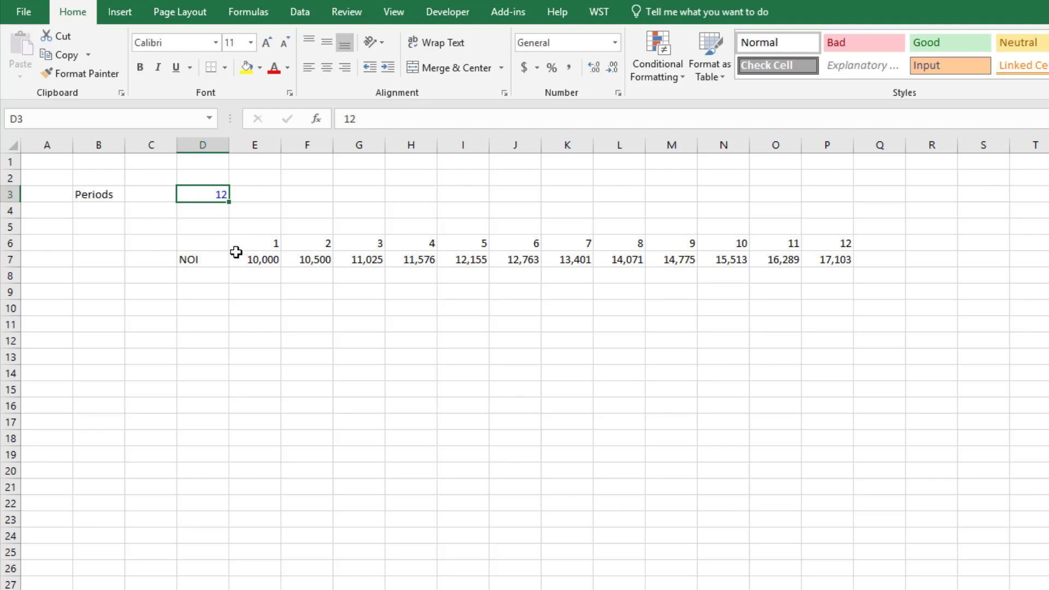
left_click(211, 260)
left_click_drag(253, 260, 831, 260)
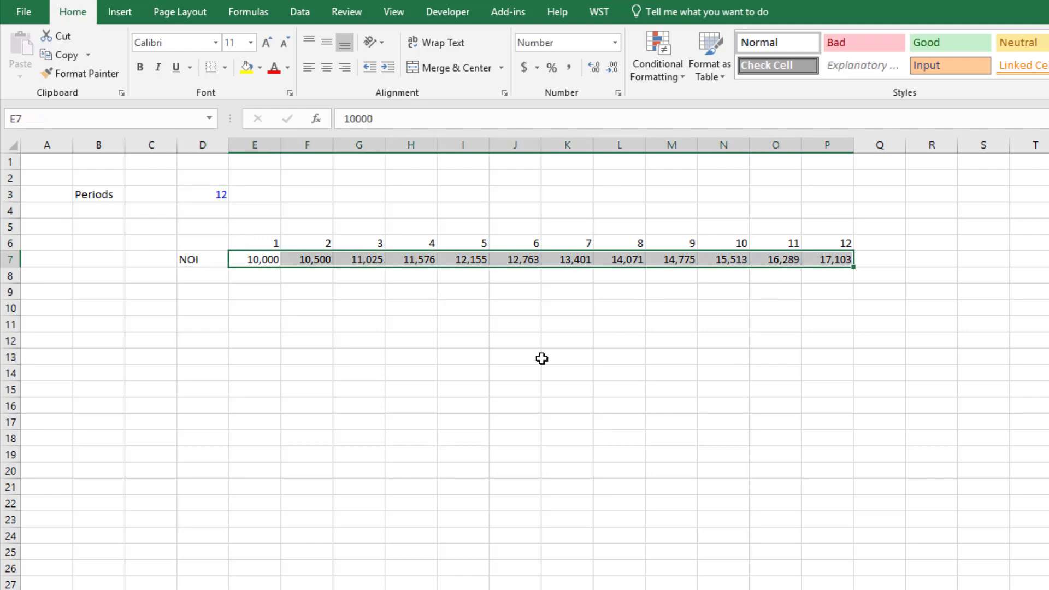
Set Periods in D3 to 6, shortening the NOI row to six values.
left_click(217, 197)
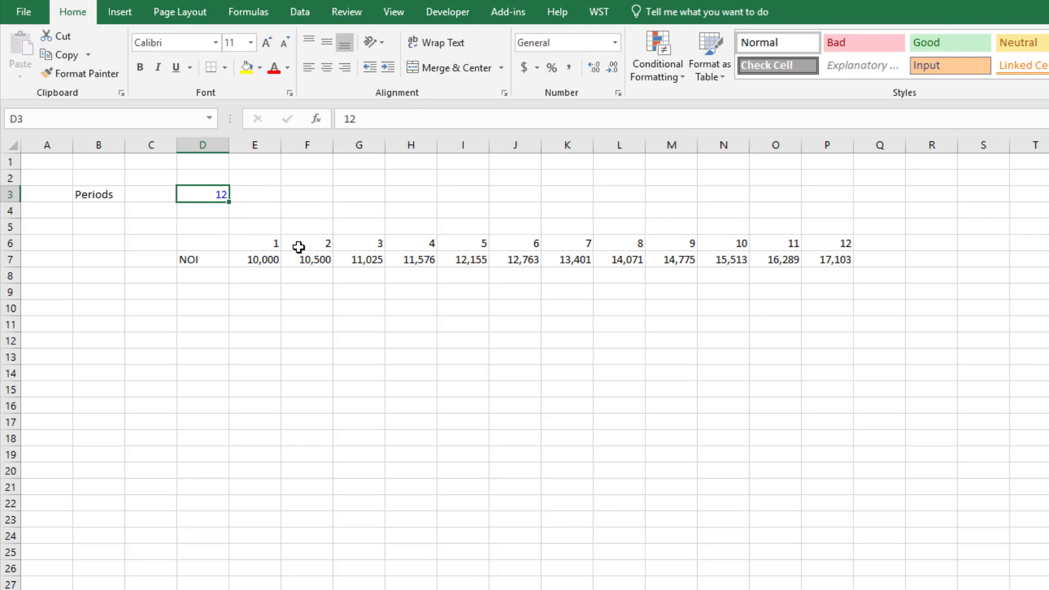
type("6")
key("ctrl+Return")
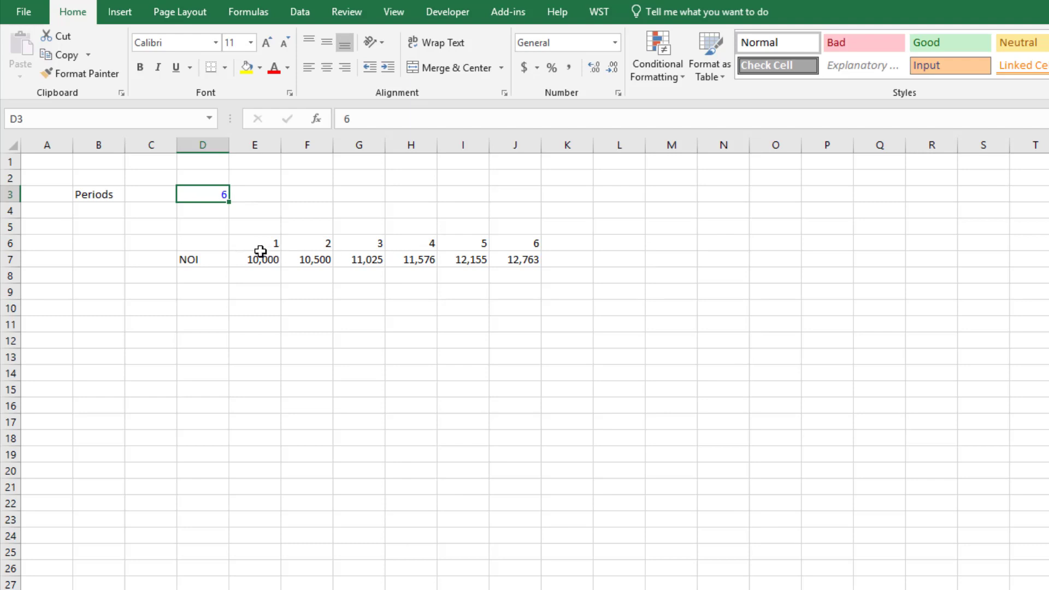
left_click_drag(252, 258, 520, 258)
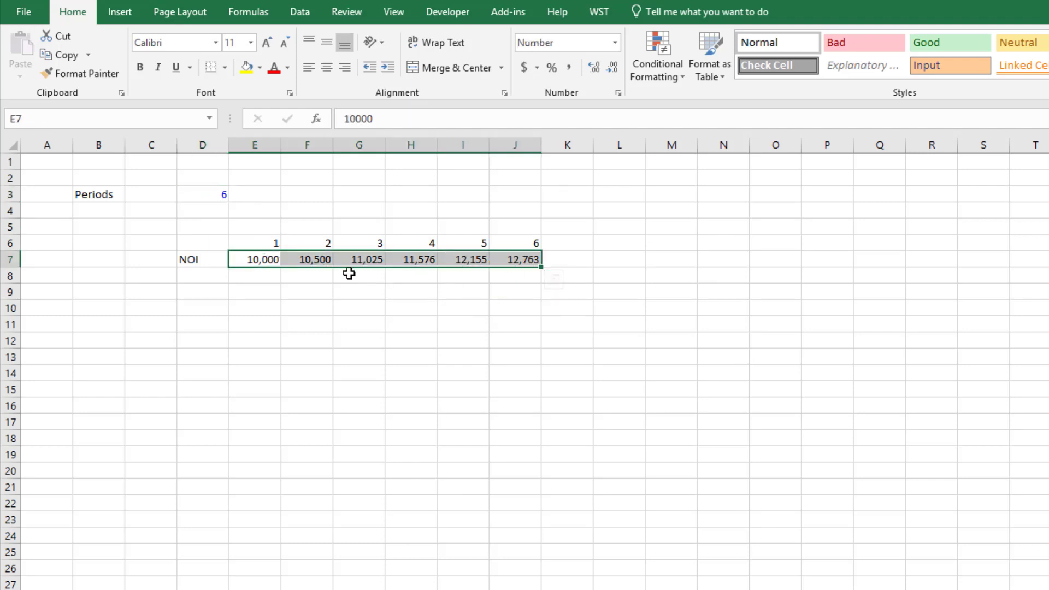
Change Periods to 9, then back to 12 so NOI spans all twelve periods.
left_click(215, 193)
type("9")
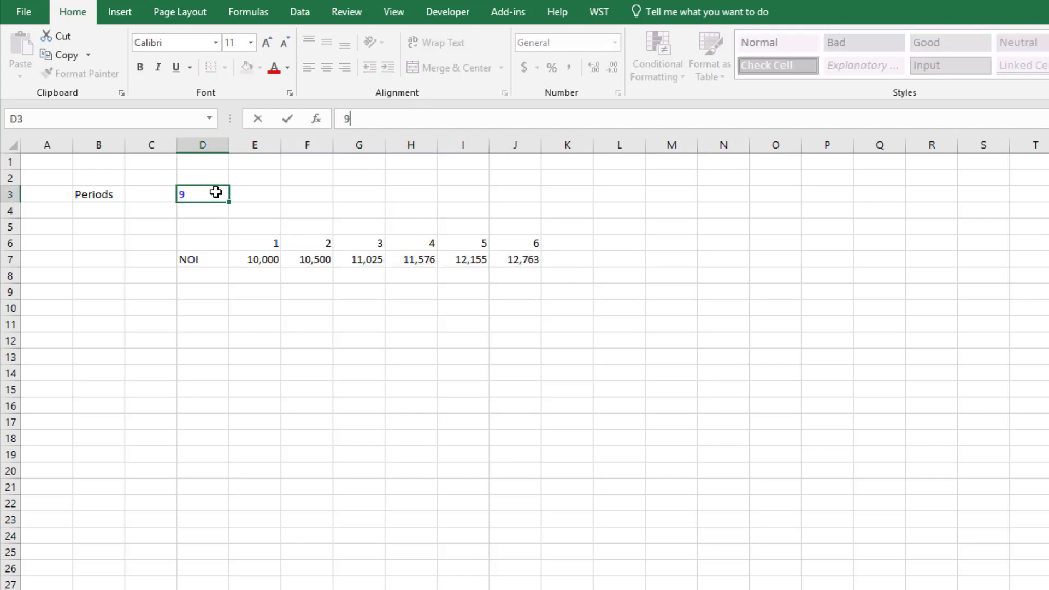
key("Return")
left_click(215, 192)
type("12")
key("Return")
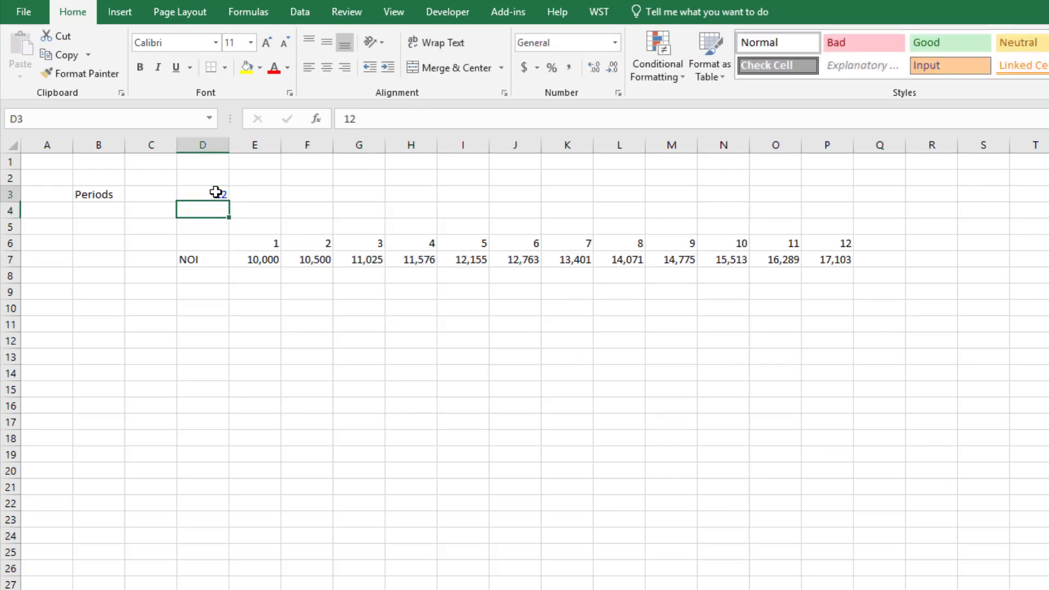
left_click(216, 191)
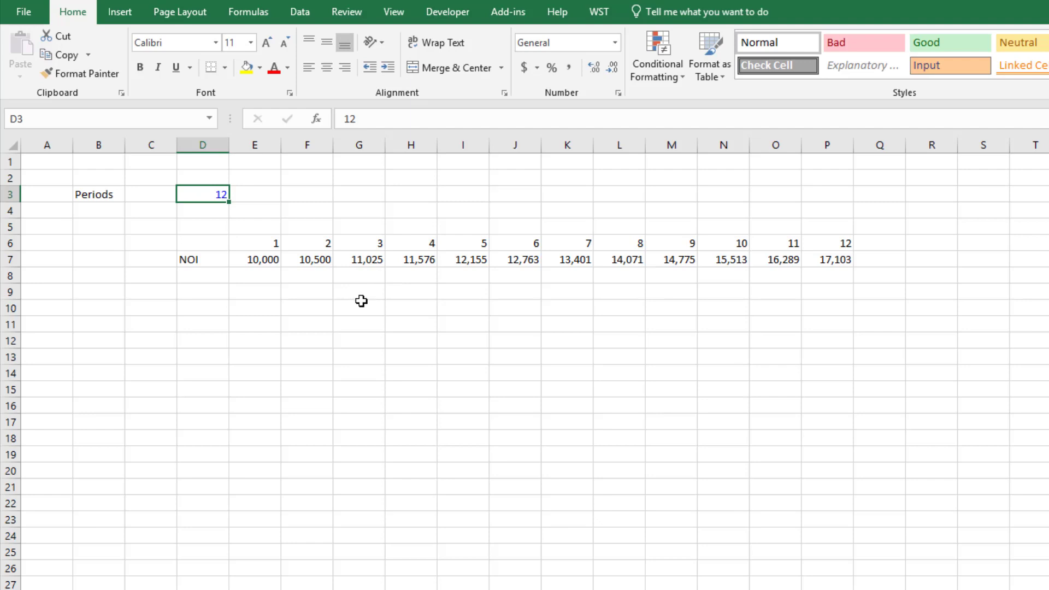
left_click_drag(259, 261, 819, 257)
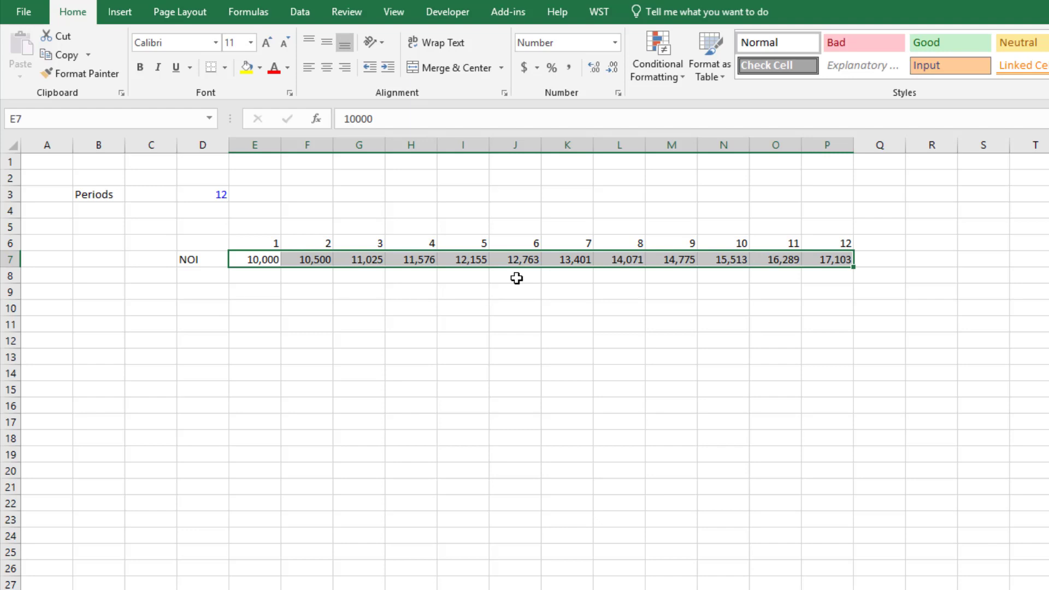
left_click(256, 293)
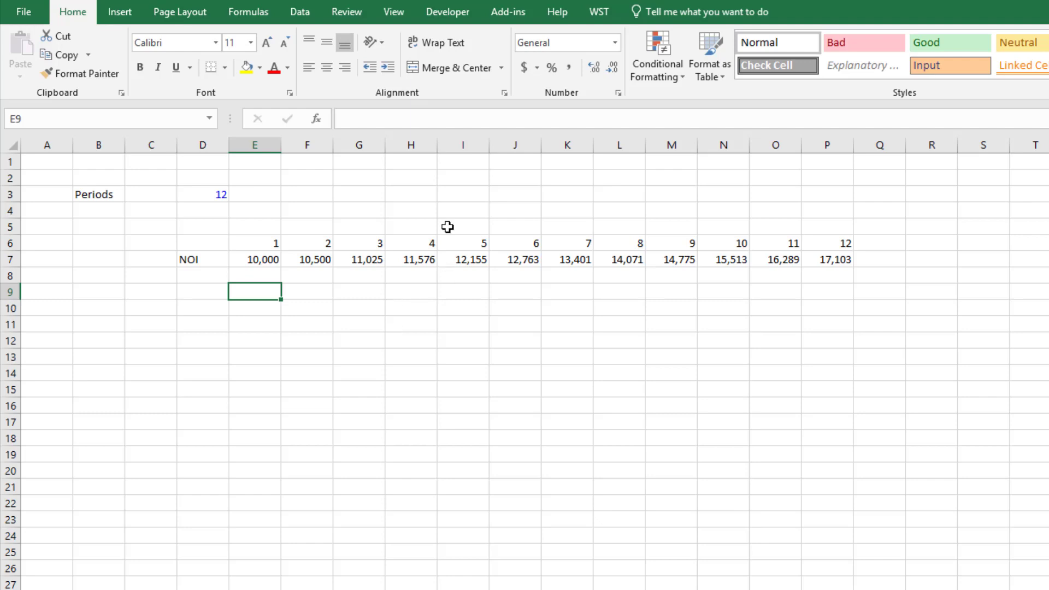
Define a new name Range_NOI referring to the NOI values Sheet1!$E$7:$P$7.
left_click(262, 18)
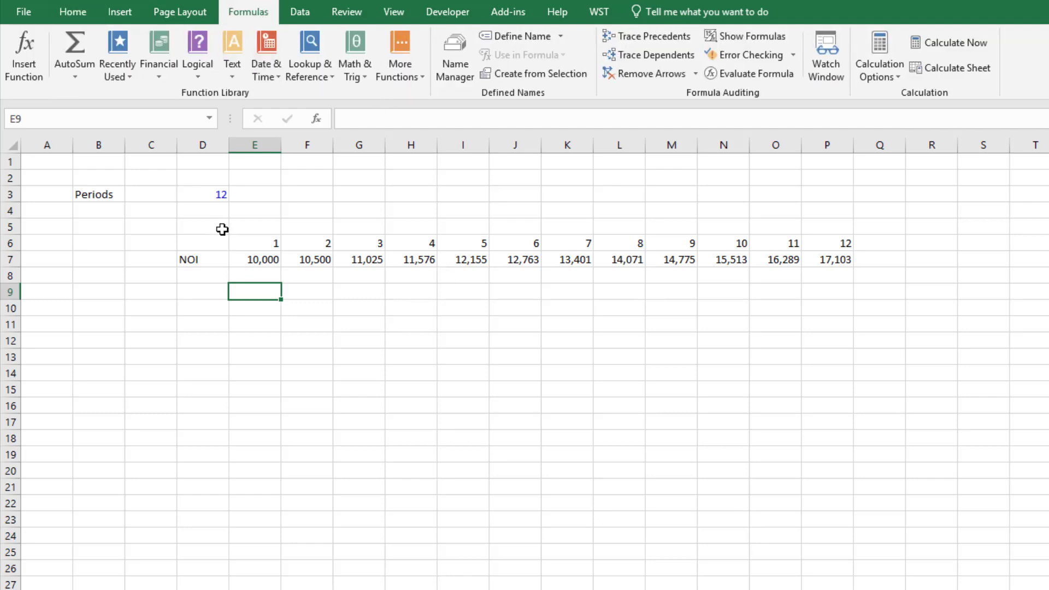
left_click(459, 71)
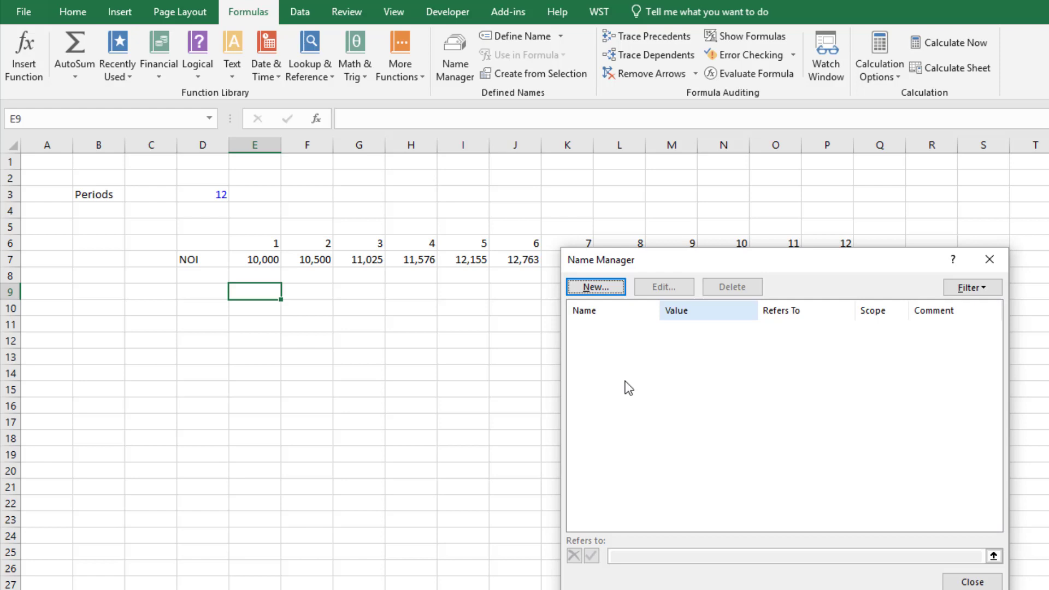
left_click(595, 286)
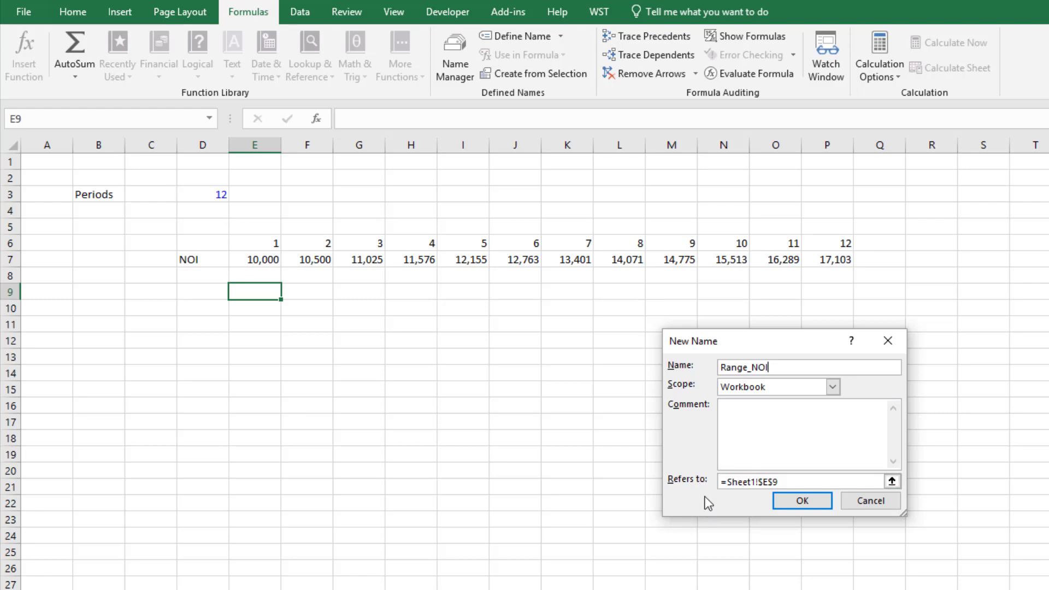
left_click(891, 481)
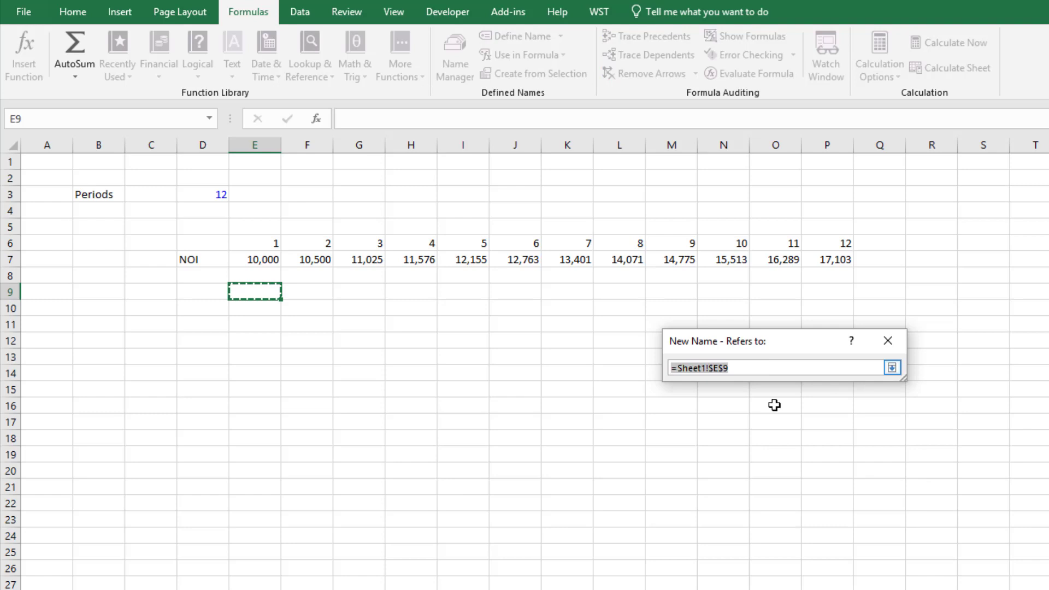
mouse_move(264, 258)
left_mouse_down()
mouse_move(803, 255)
mouse_move(826, 285)
left_mouse_up()
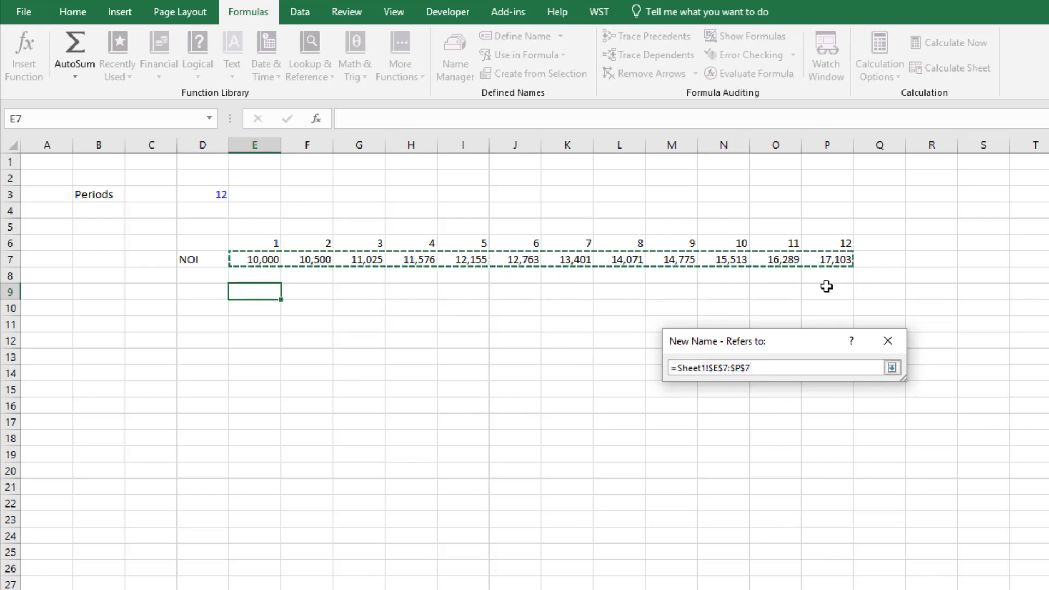
left_click(805, 501)
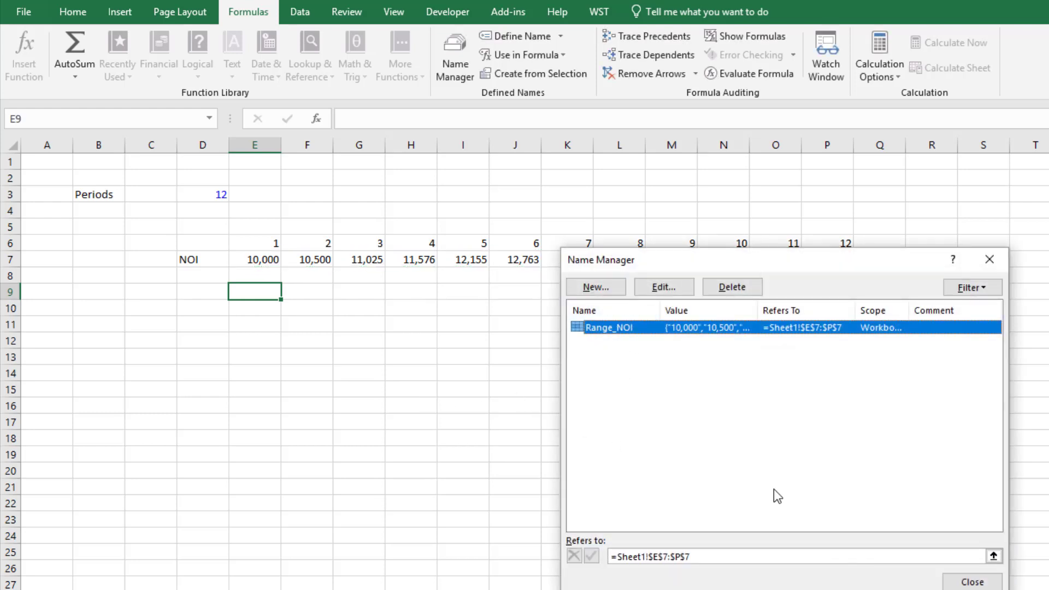
Preview the cells Range_NOI covers on the sheet, then close Name Manager.
left_click(993, 557)
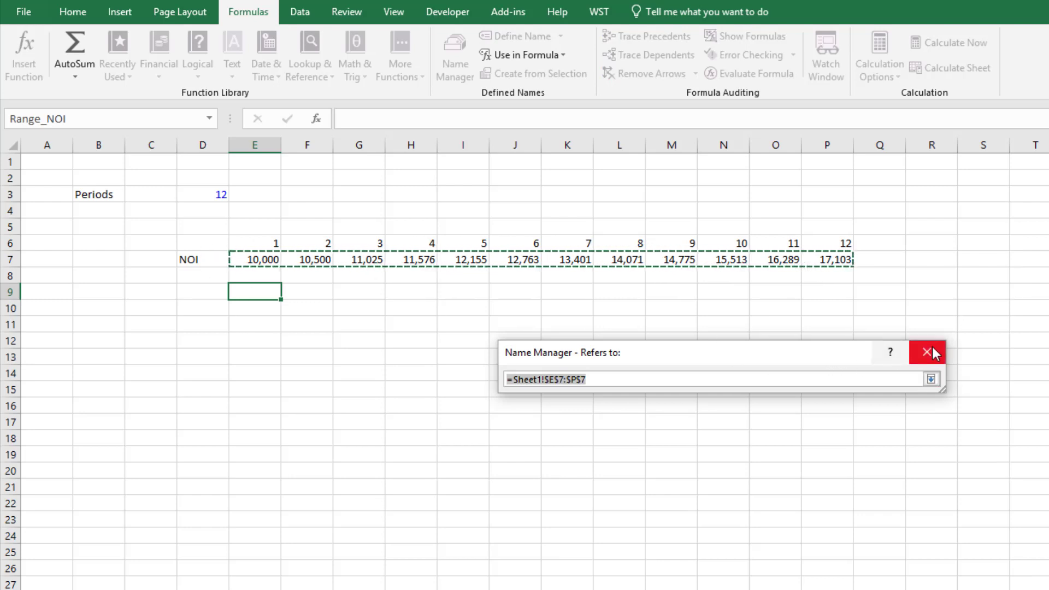
key("Return")
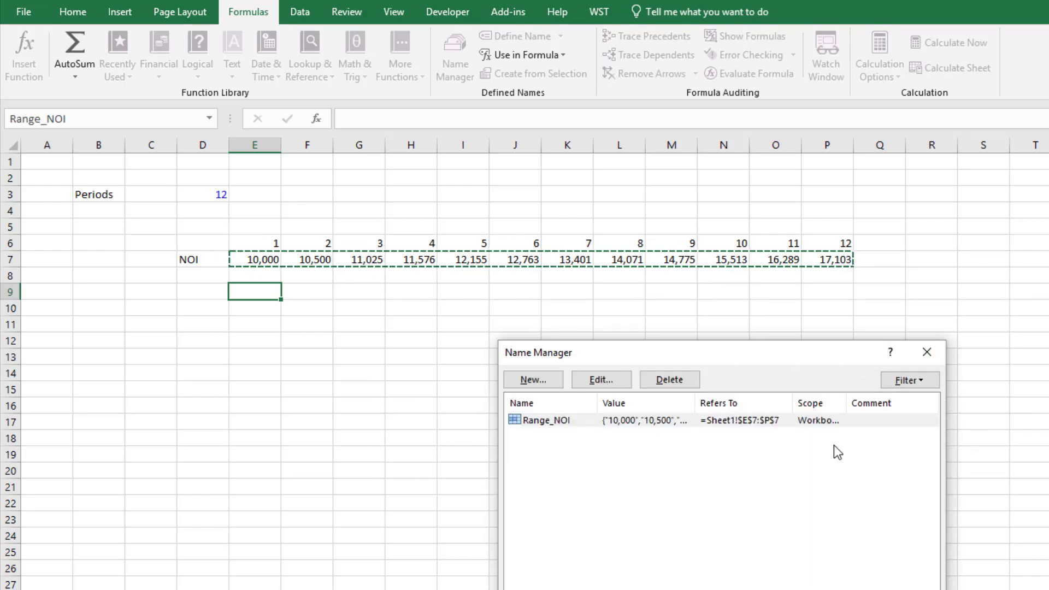
key("Escape")
Insert an empty clustered column chart near the data.
left_click(300, 322)
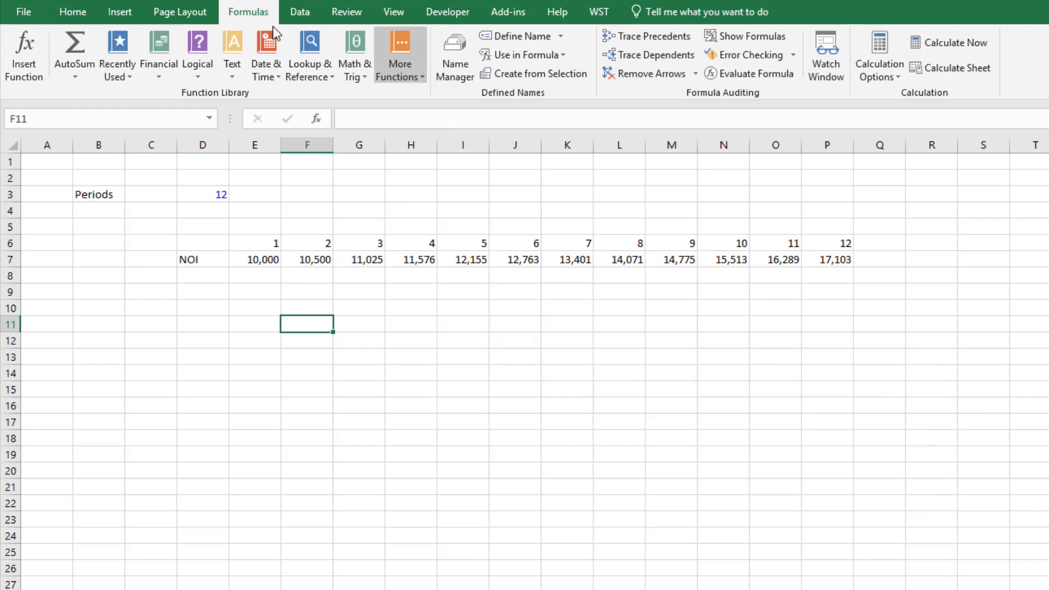
left_click(123, 17)
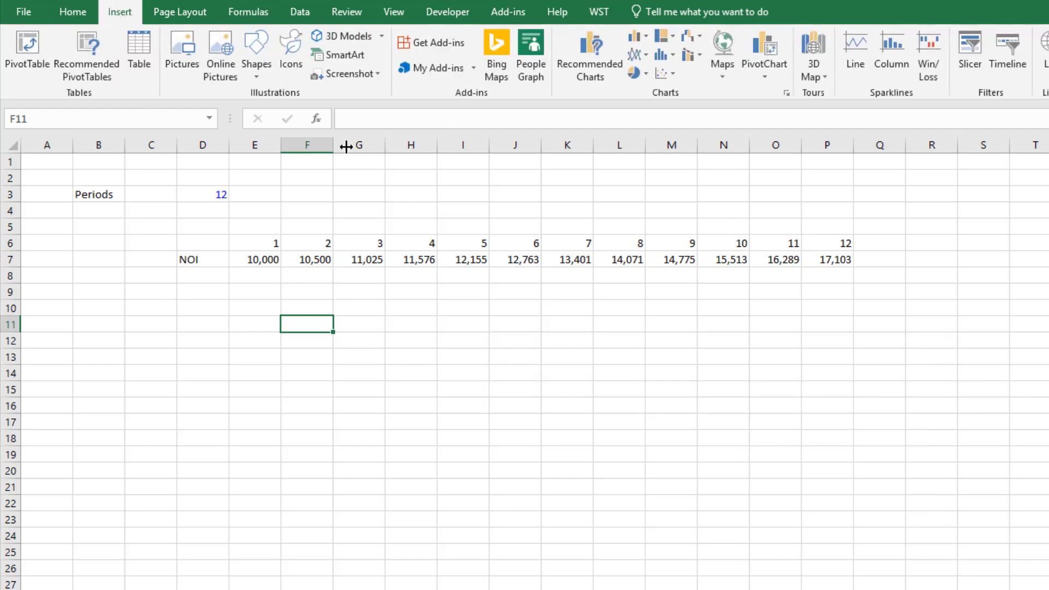
left_click(633, 38)
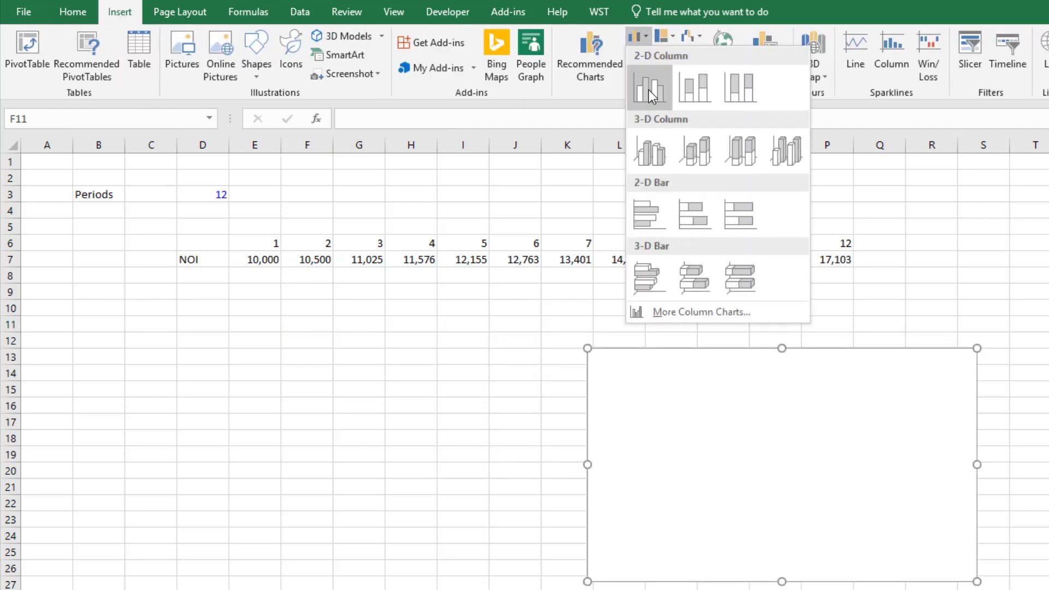
left_click(676, 92)
left_click_drag(732, 388, 534, 360)
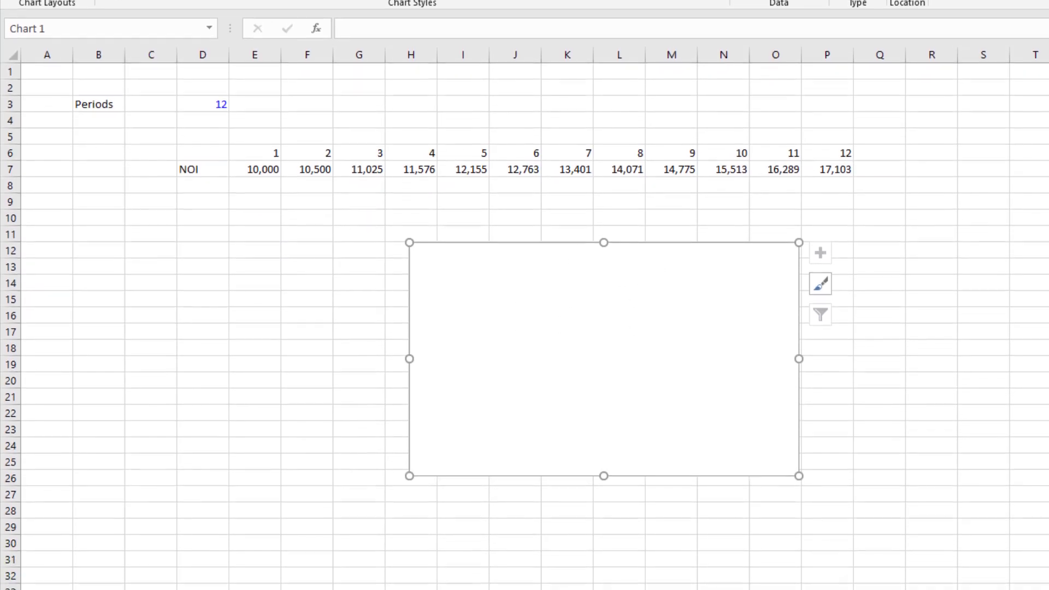
Add a series with values E7:P7 to the chart and move it under the table.
left_click(779, 0)
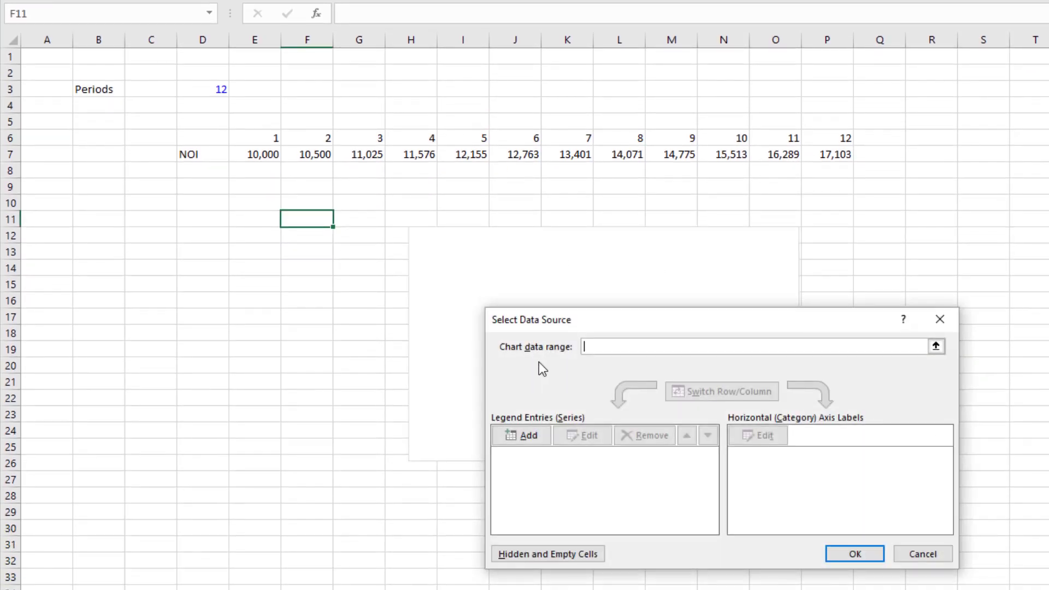
left_click(547, 435)
left_click(752, 461)
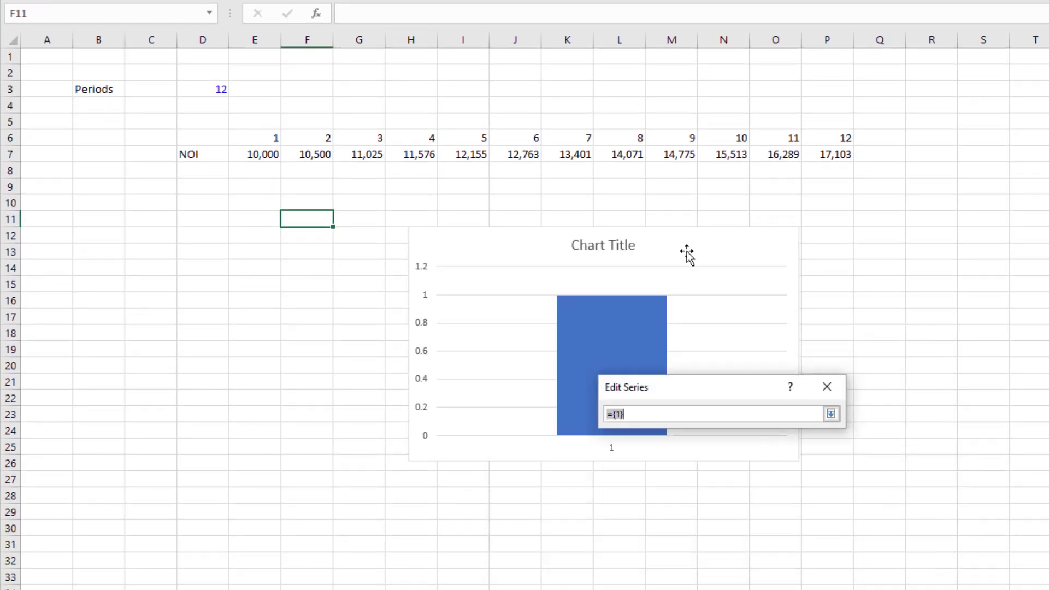
left_click_drag(265, 155, 819, 154)
key("Return")
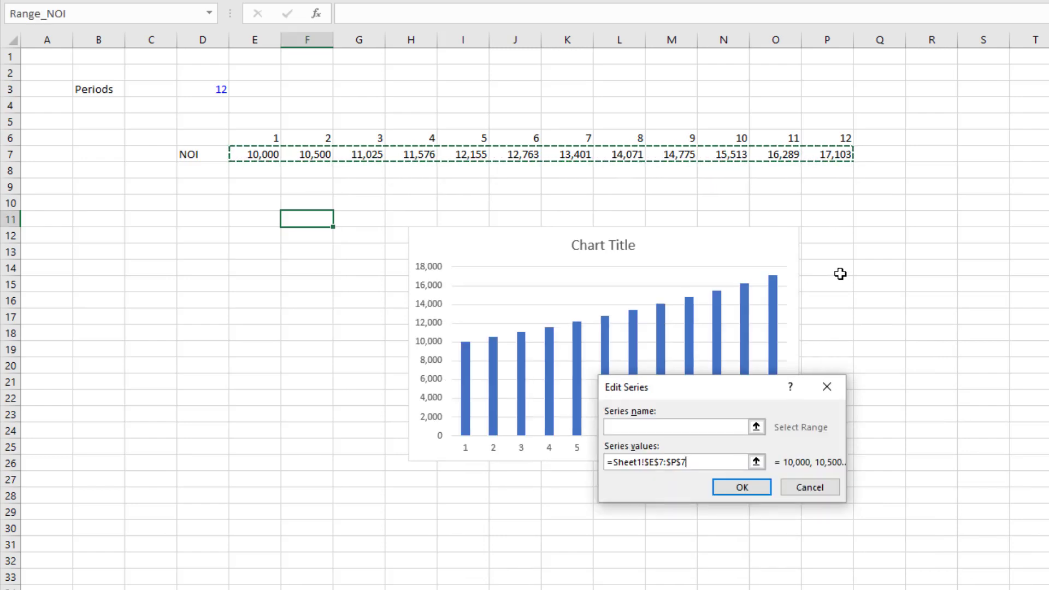
left_click(733, 488)
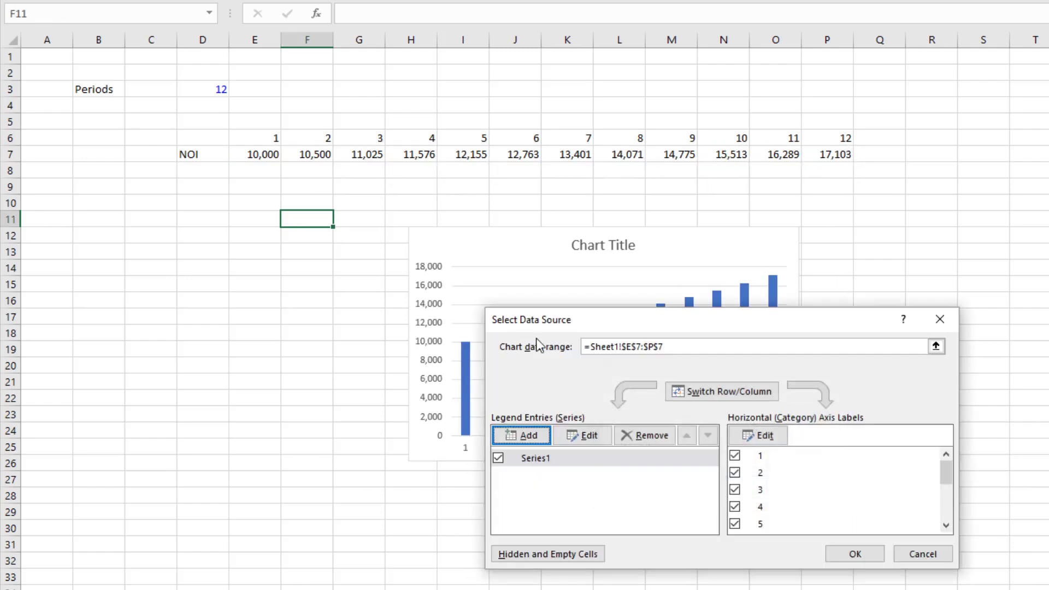
left_click(836, 552)
left_click_drag(541, 262, 488, 228)
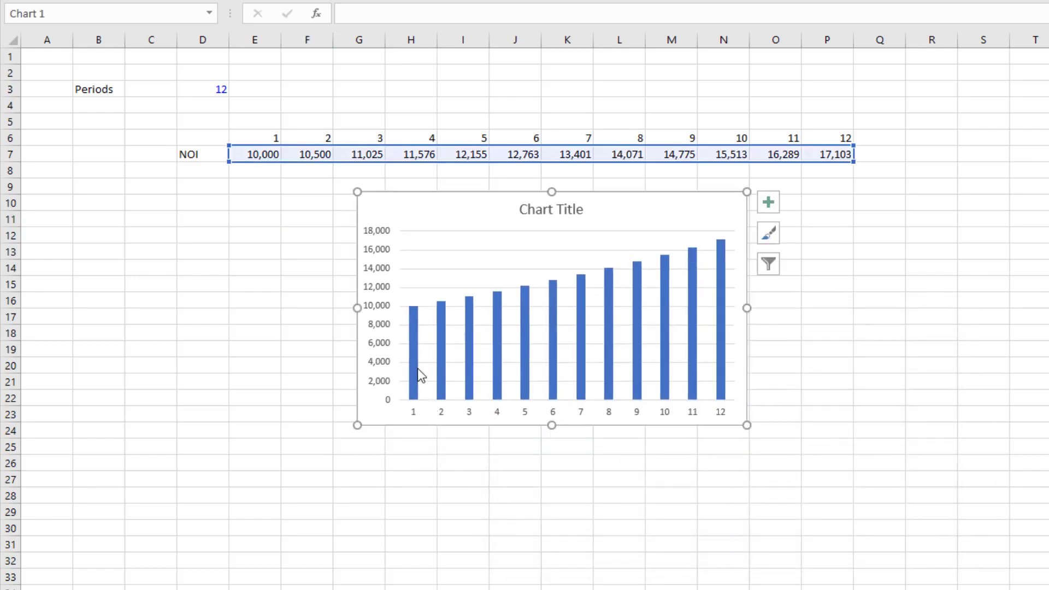
mouse_move(724, 324)
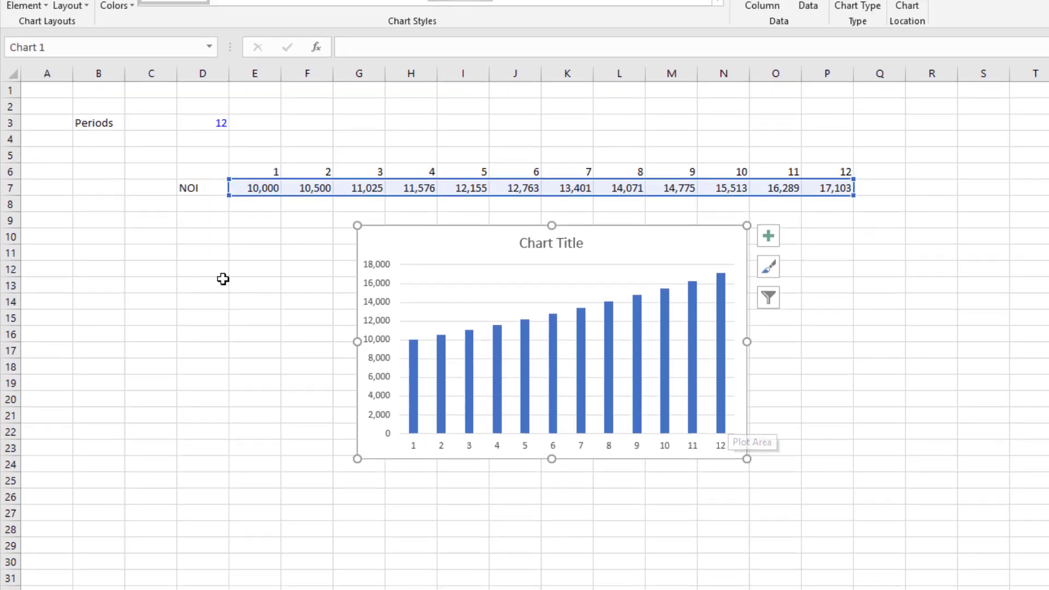
Set Periods in D3 to 6 so the chart shows six bars.
left_click(203, 230)
left_click(202, 89)
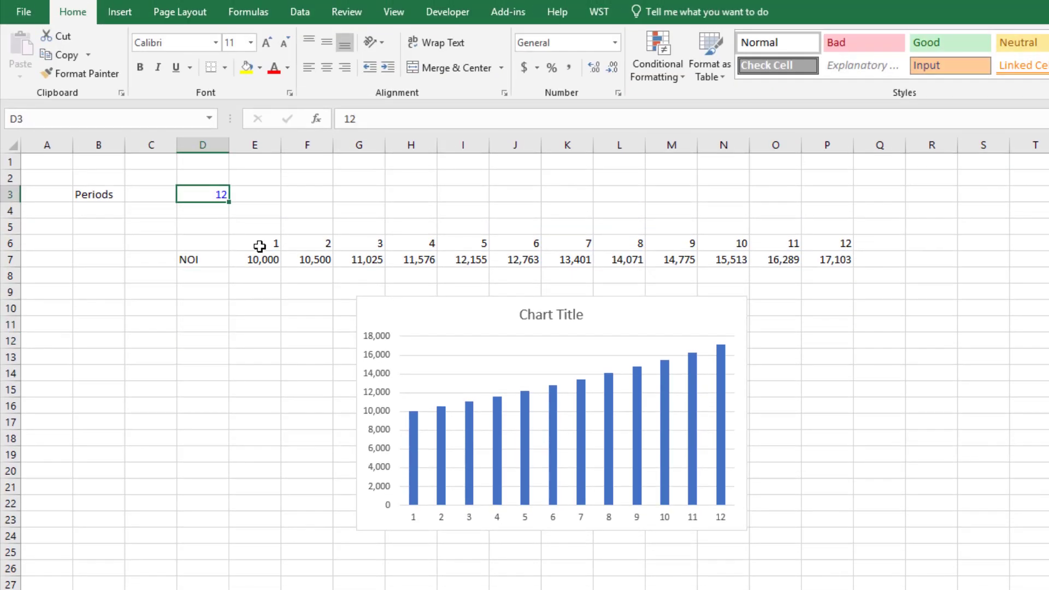
type("6+")
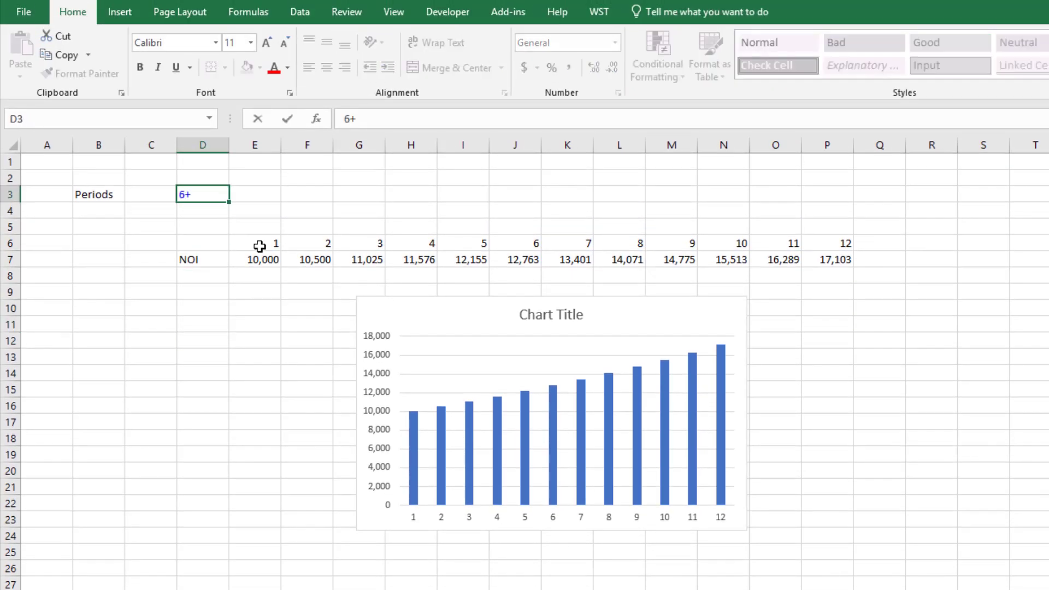
key("Return")
key("Up")
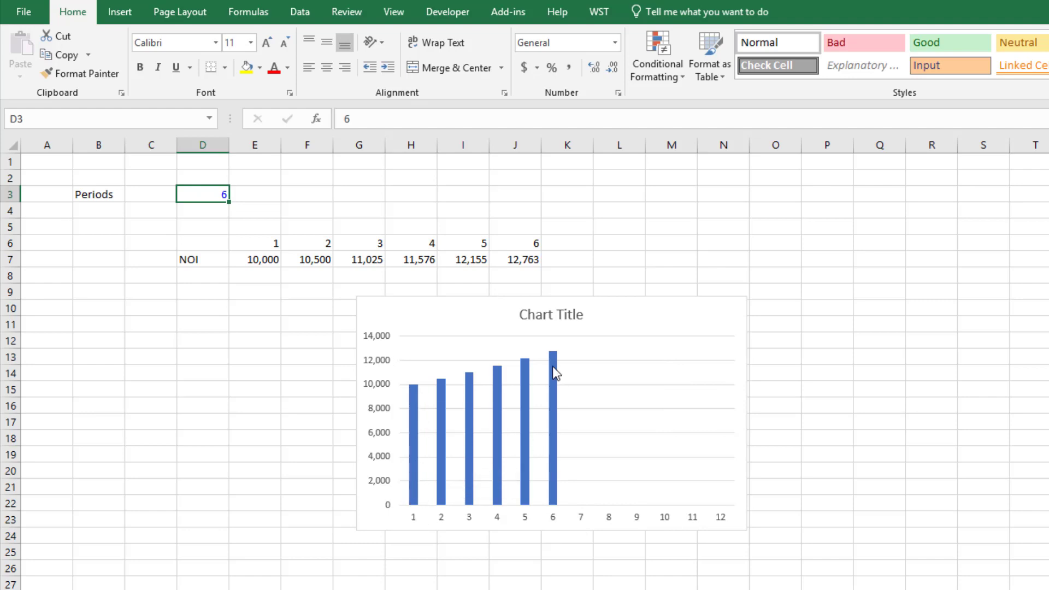
Select the six remaining NOI values, then pick empty cell E8.
mouse_move(551, 448)
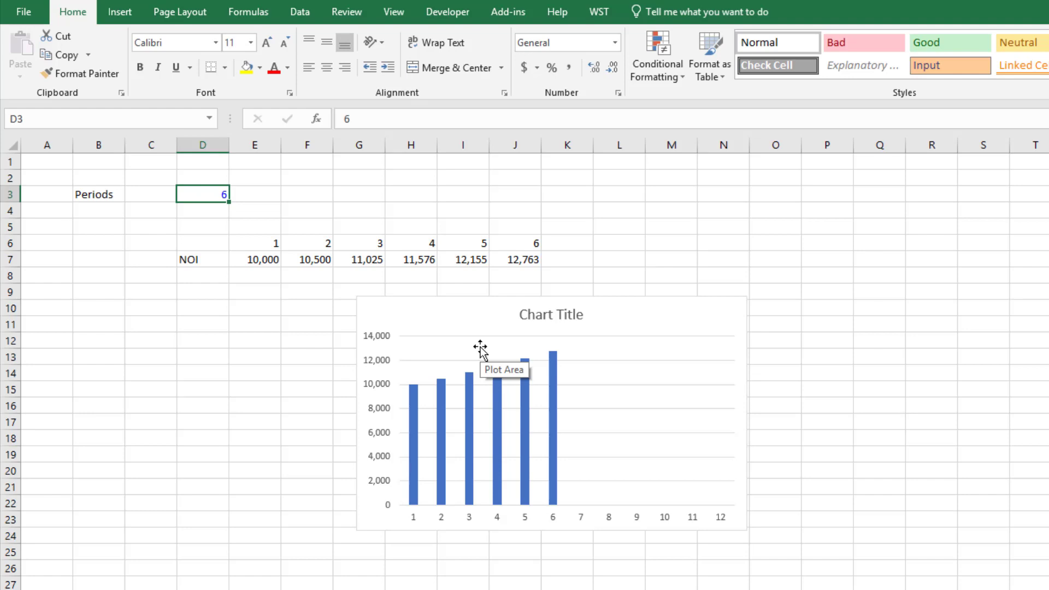
left_click_drag(264, 262, 515, 260)
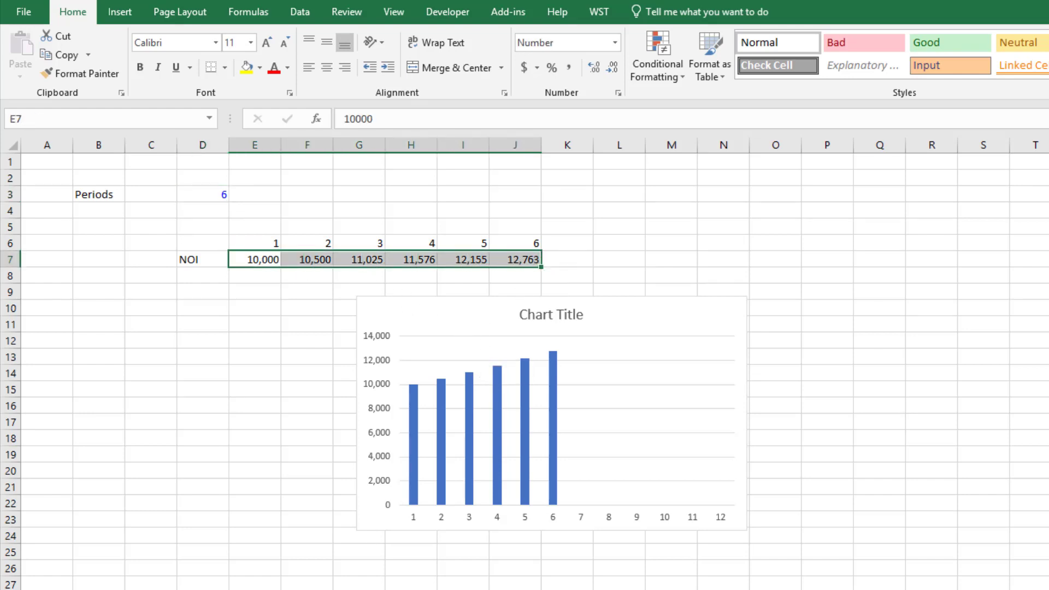
left_click(249, 275)
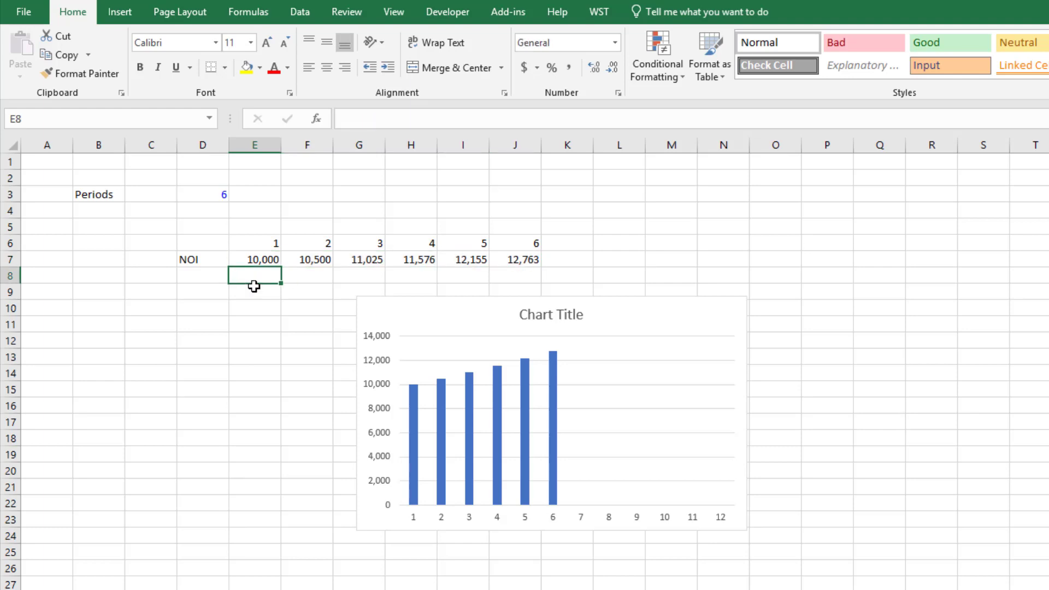
Enter the test formula =OFFSET($E$7,0,0,1,$D$3) in cell E8.
type("=o")
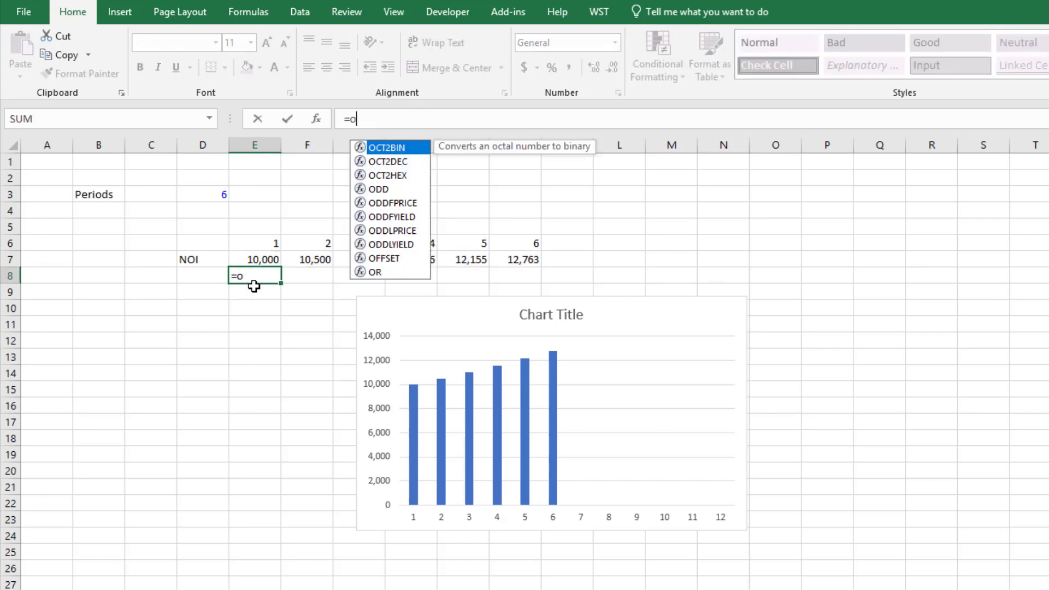
type("ffset")
key("Tab")
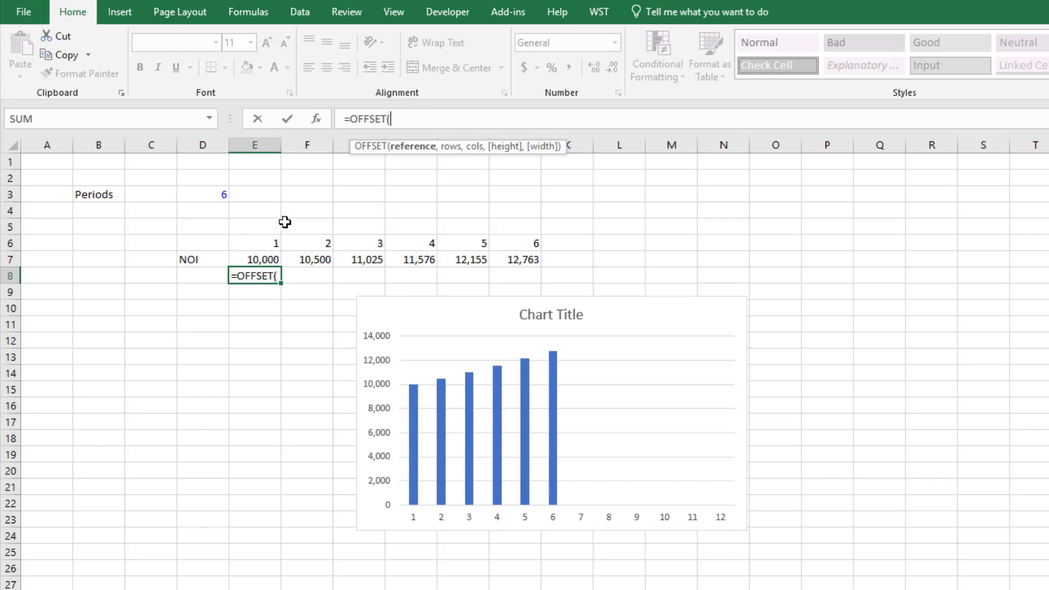
left_click(267, 259)
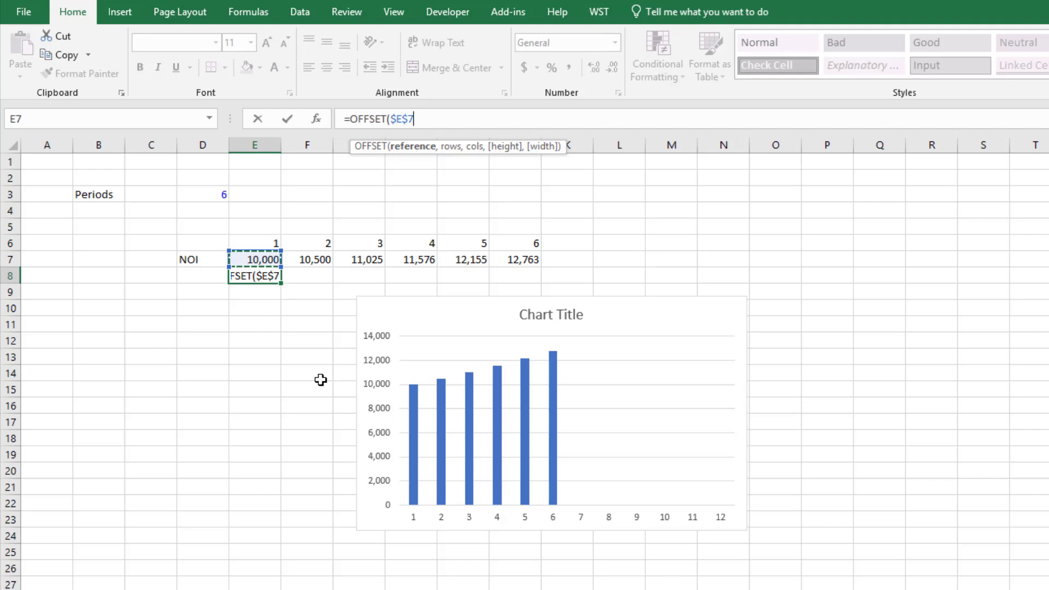
type(",")
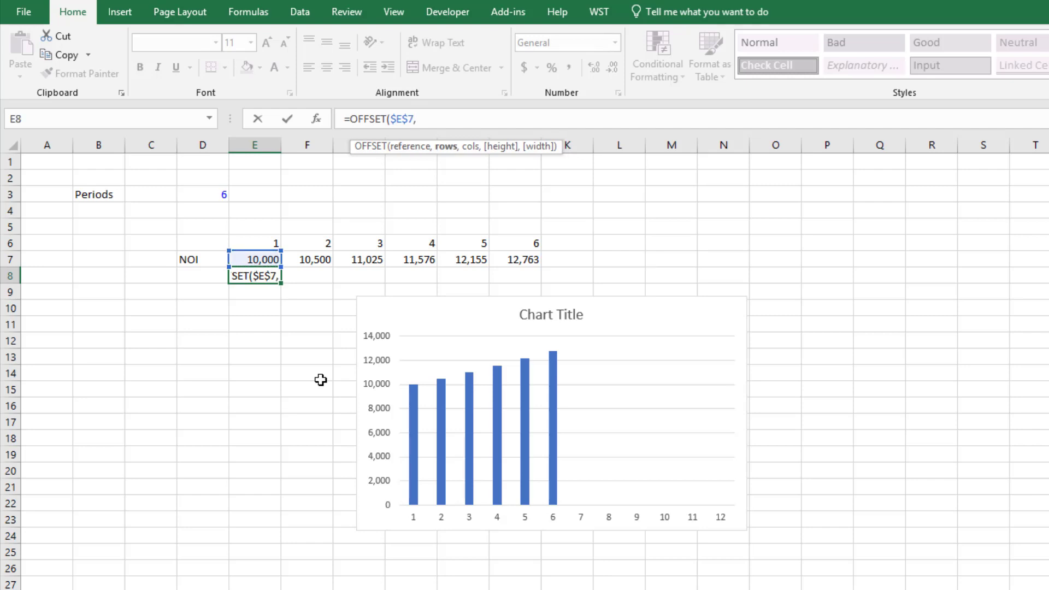
type("0,")
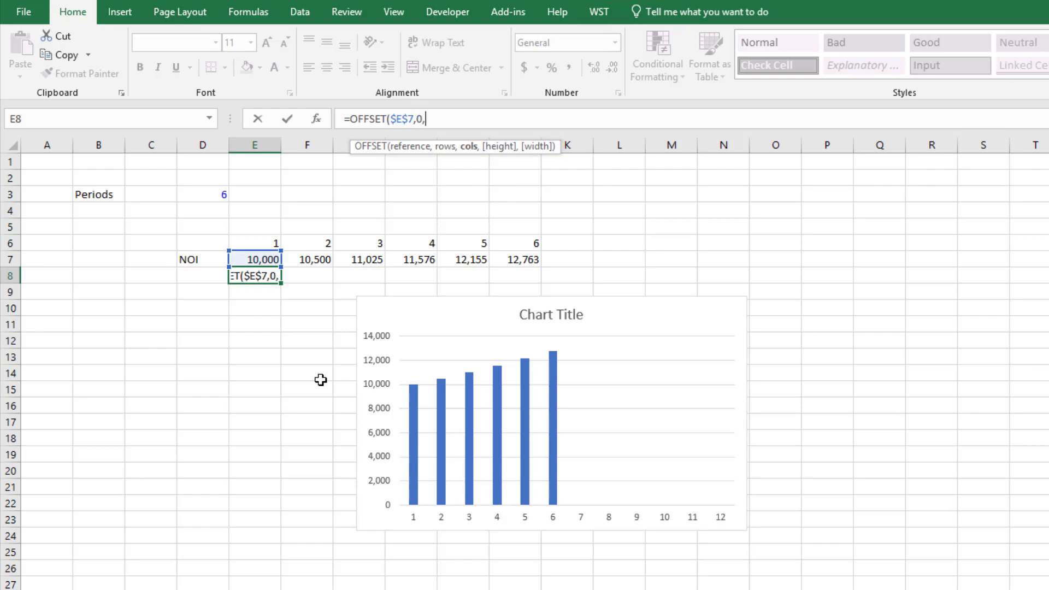
type("0,")
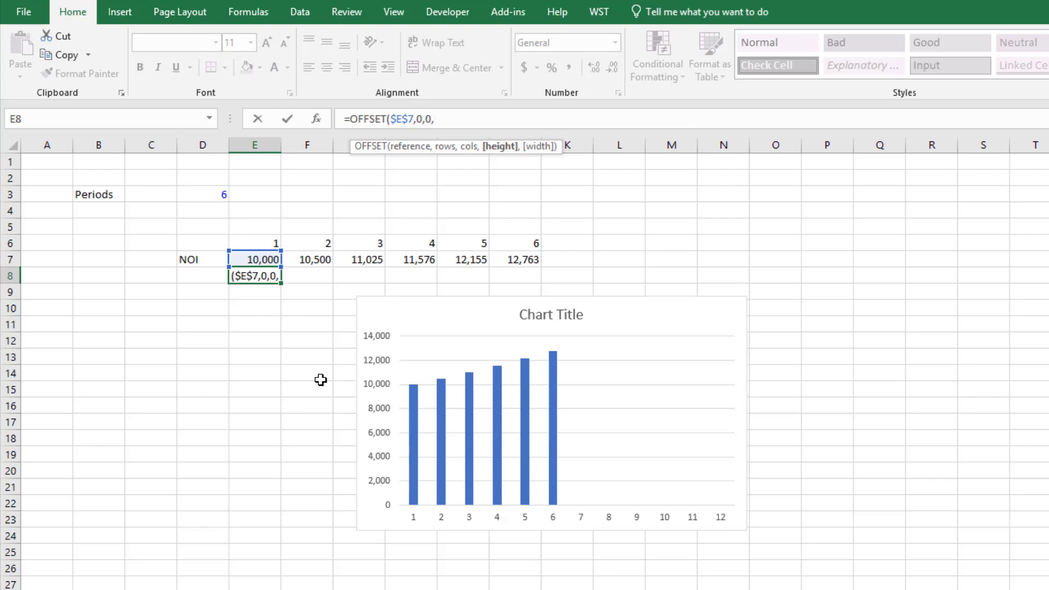
type("1")
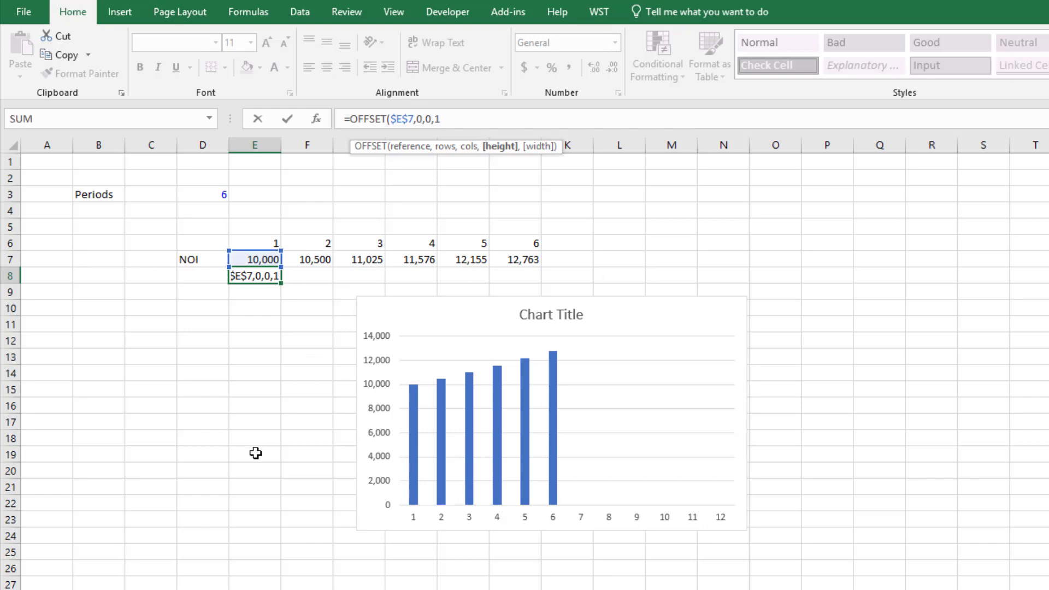
type(",")
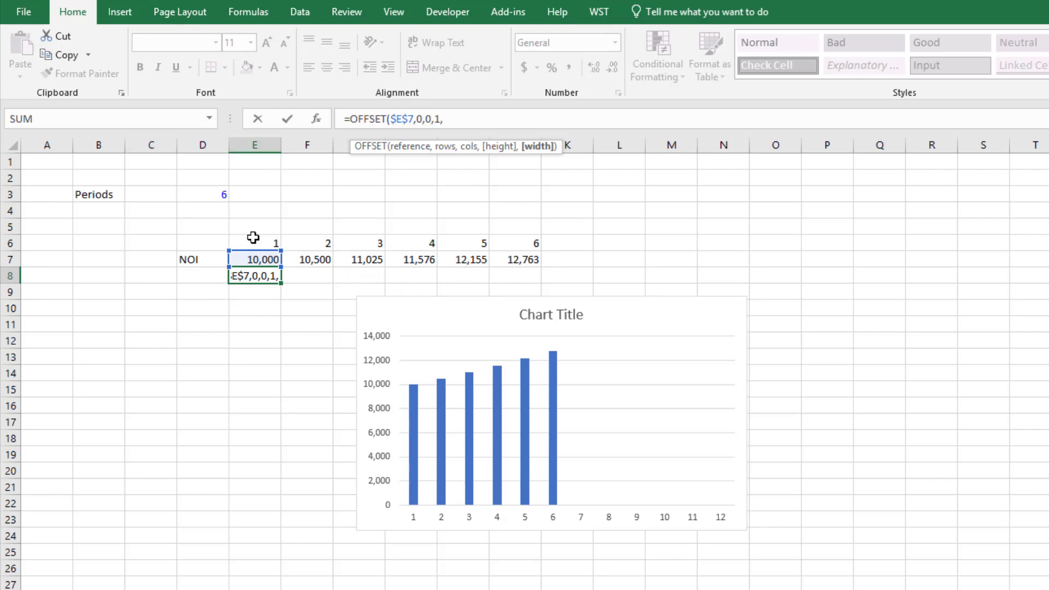
left_click(203, 195)
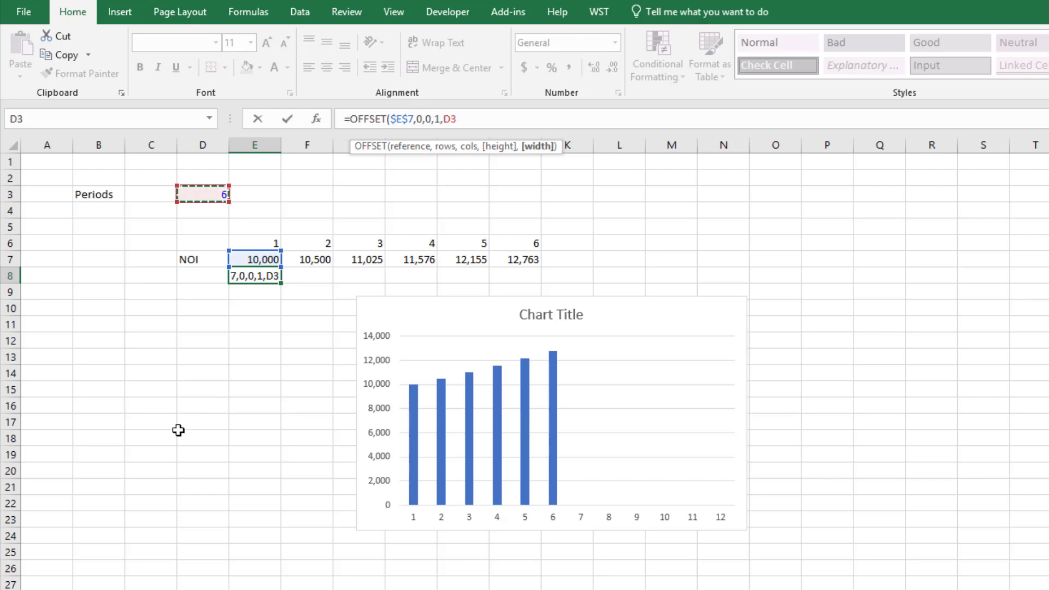
key("F4")
type(")")
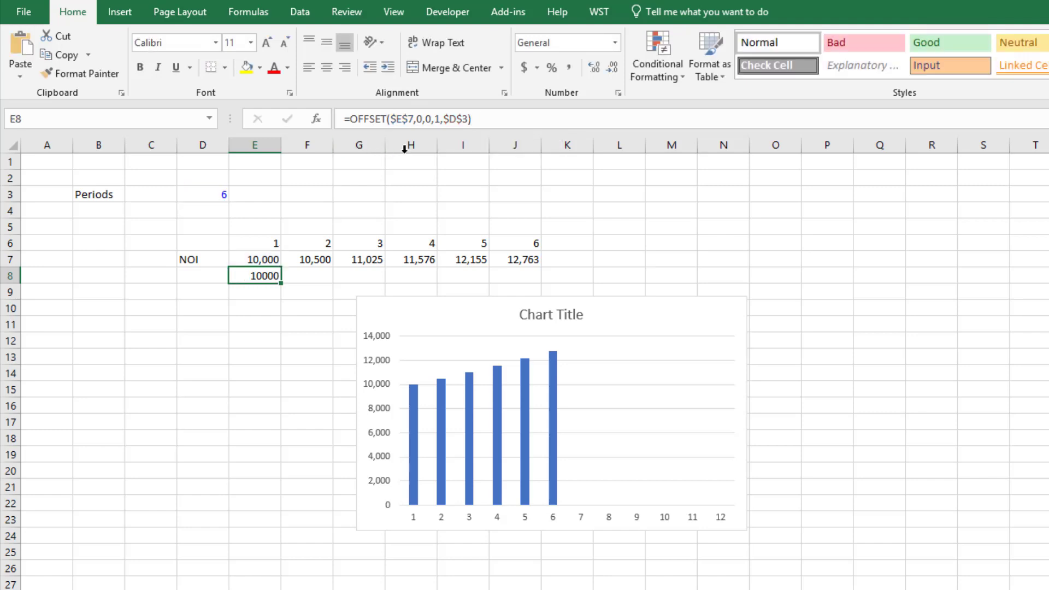
Copy the OFFSET formula text from cell E8 and bring up the defined names list.
left_click_drag(528, 115, 350, 107)
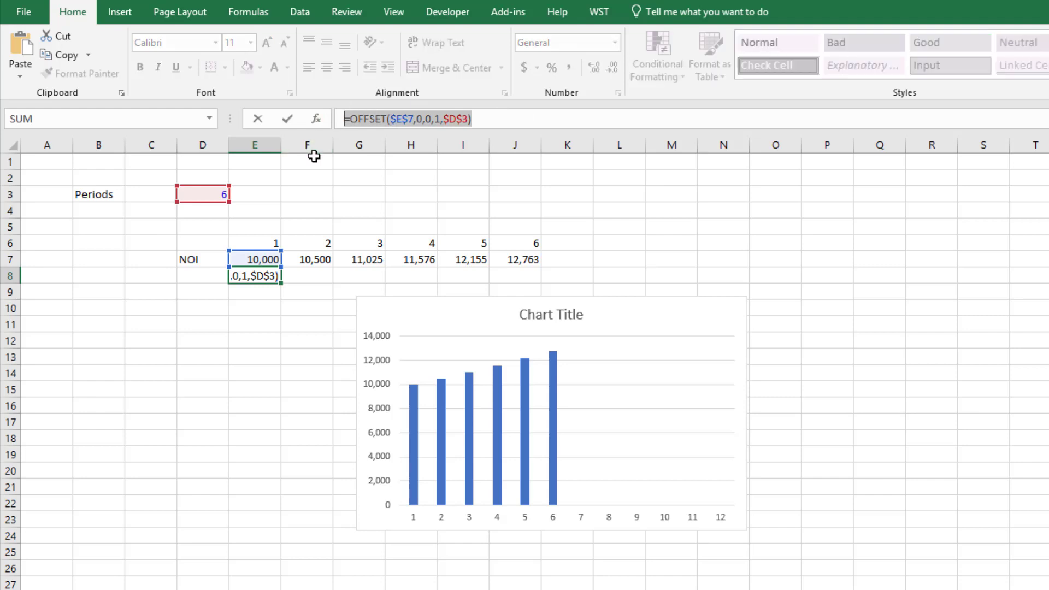
key("Escape")
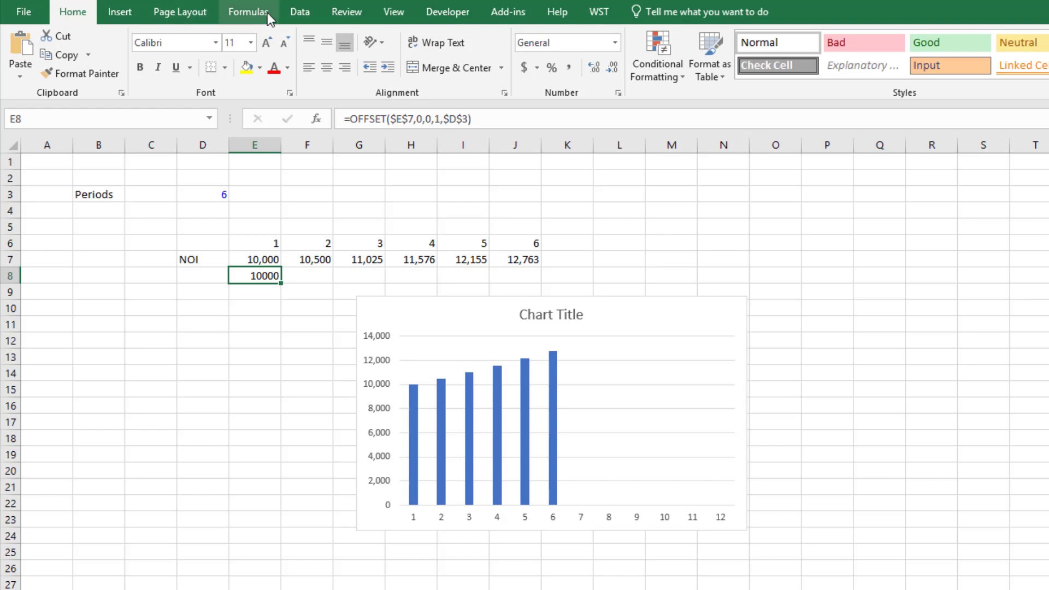
left_click(346, 12)
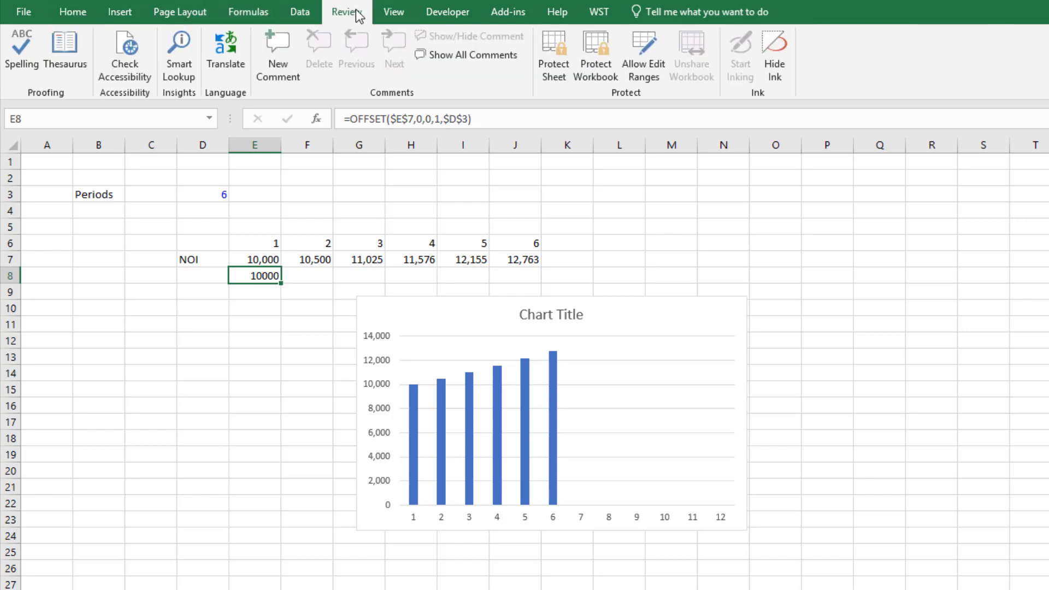
left_click(261, 15)
left_click(452, 66)
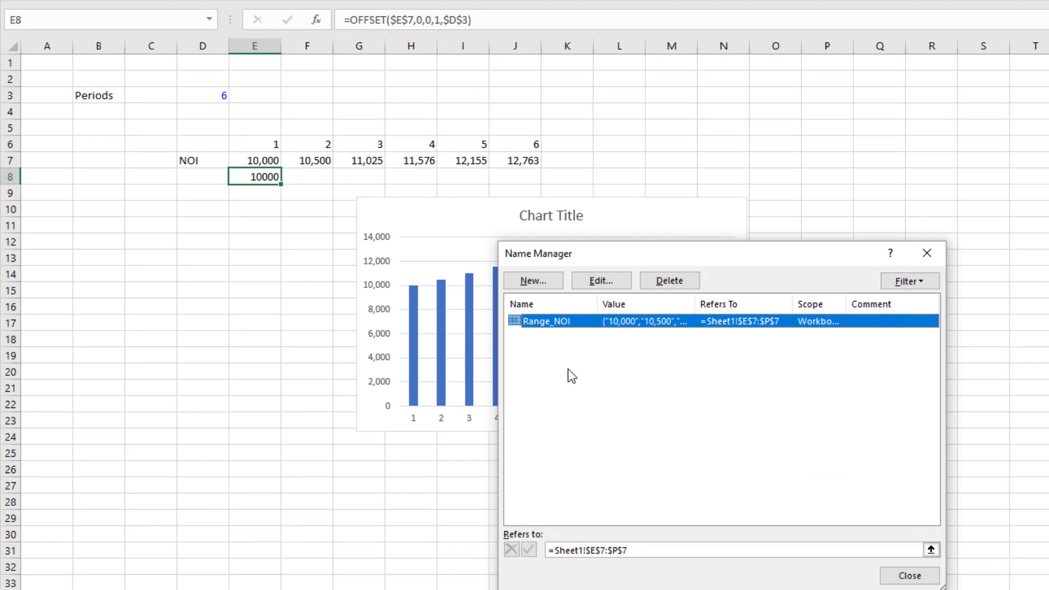
Replace Range_NOI's reference with =OFFSET($E$7,0,0,1,$D$3) and preview the covered cells.
left_click_drag(651, 549, 543, 550)
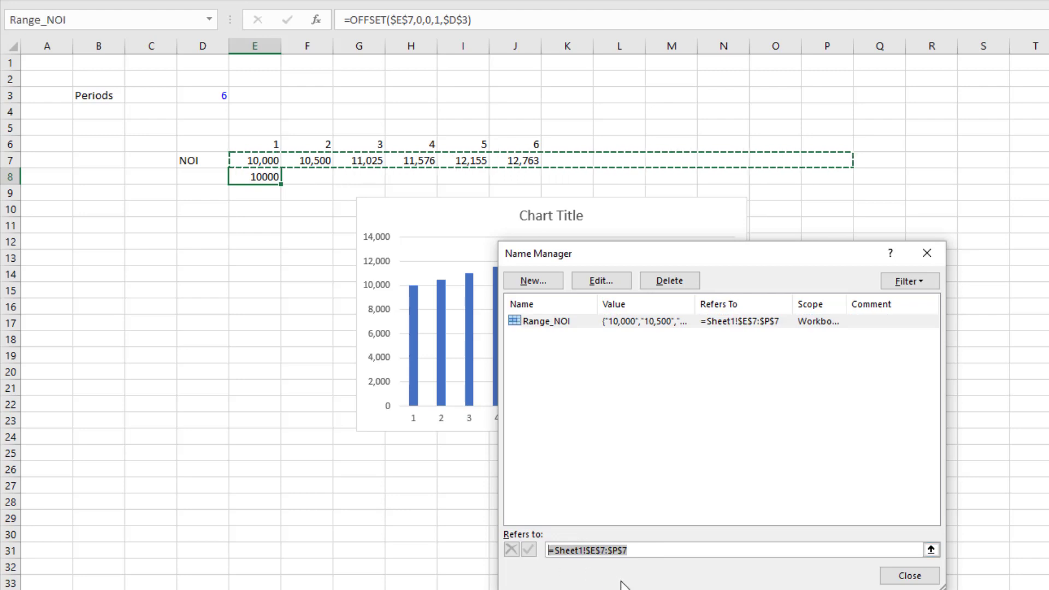
type("=OFFSET($E$7,0,0,1,$D$3)")
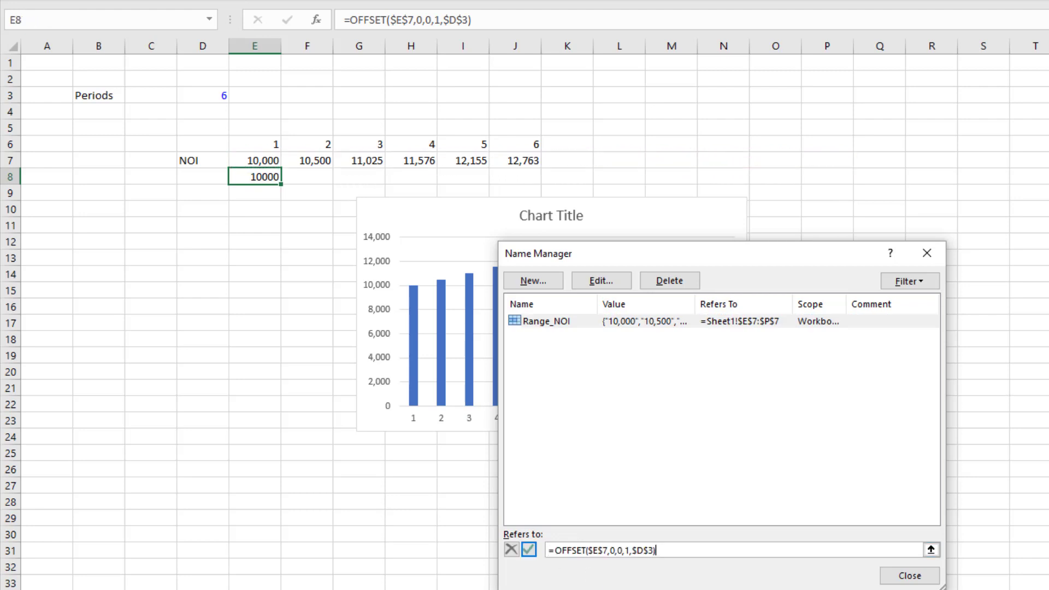
left_click(529, 549)
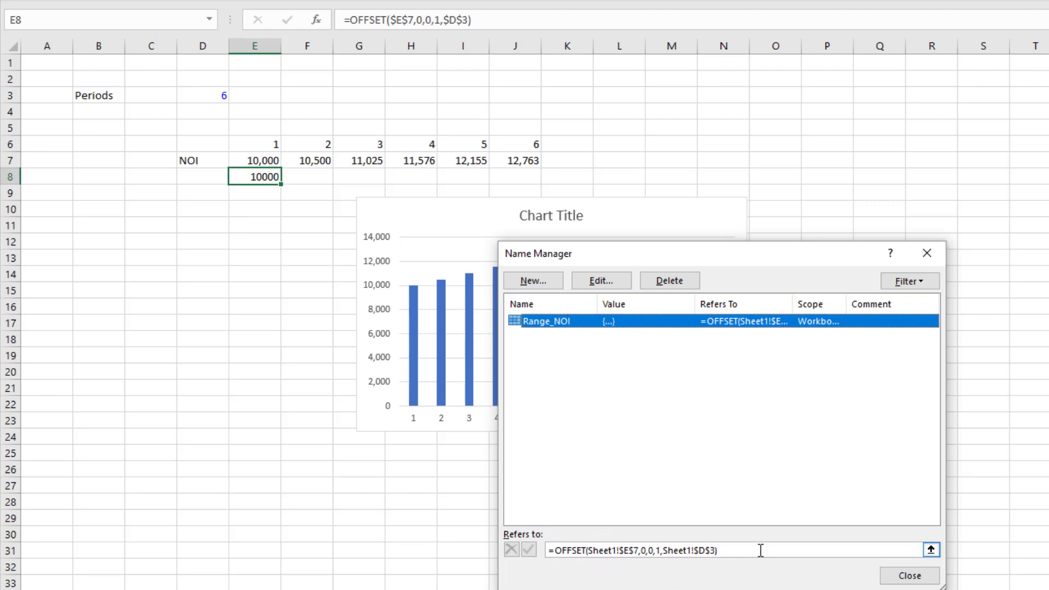
left_click_drag(760, 550, 544, 550)
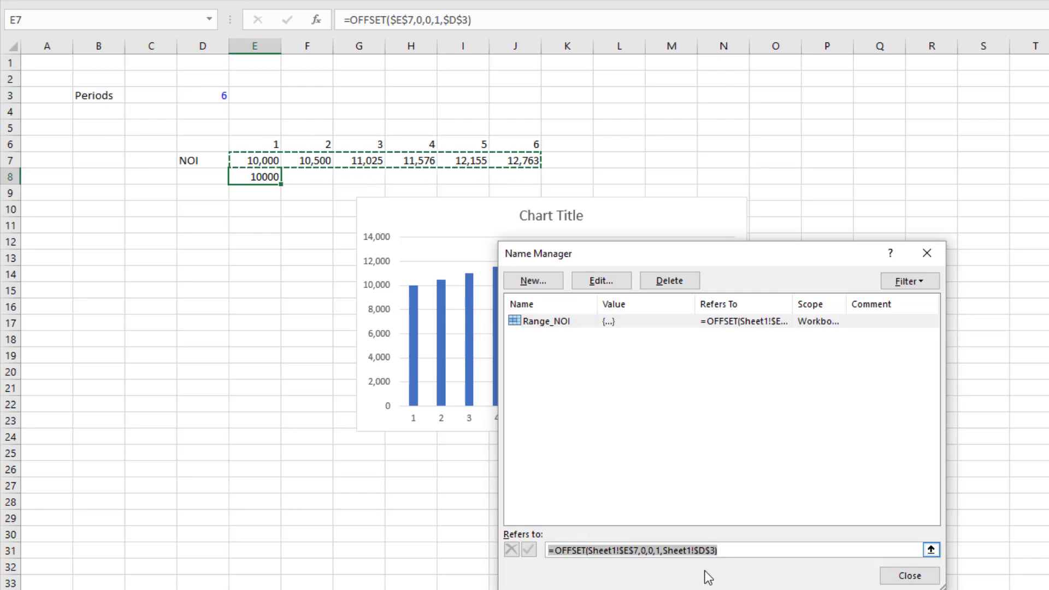
key("Escape")
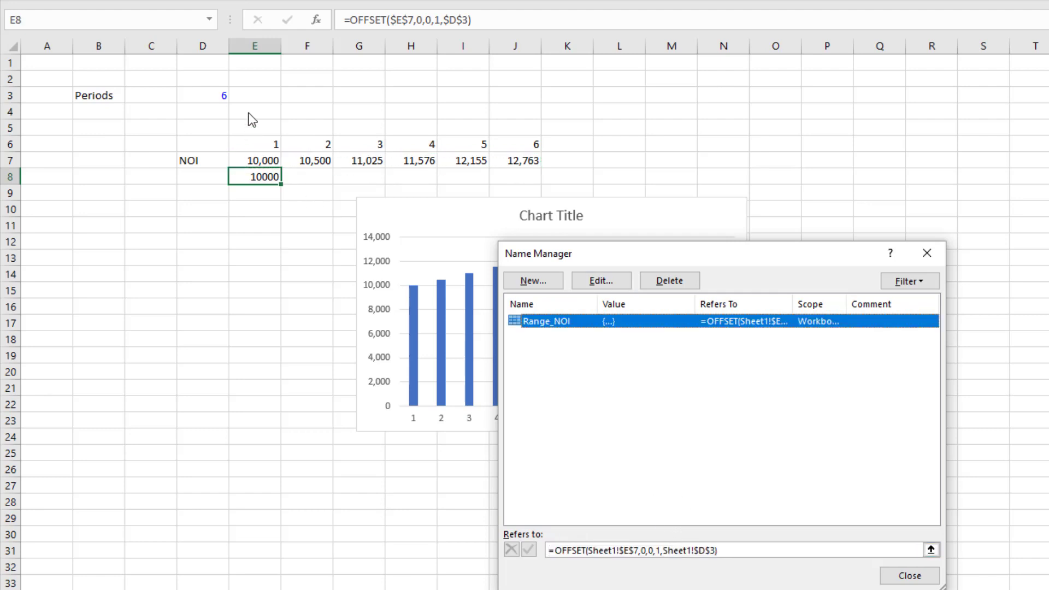
Set Periods to 9 and preview Range_NOI now covering nine NOI cells.
left_click(908, 576)
left_click(213, 97)
type("9")
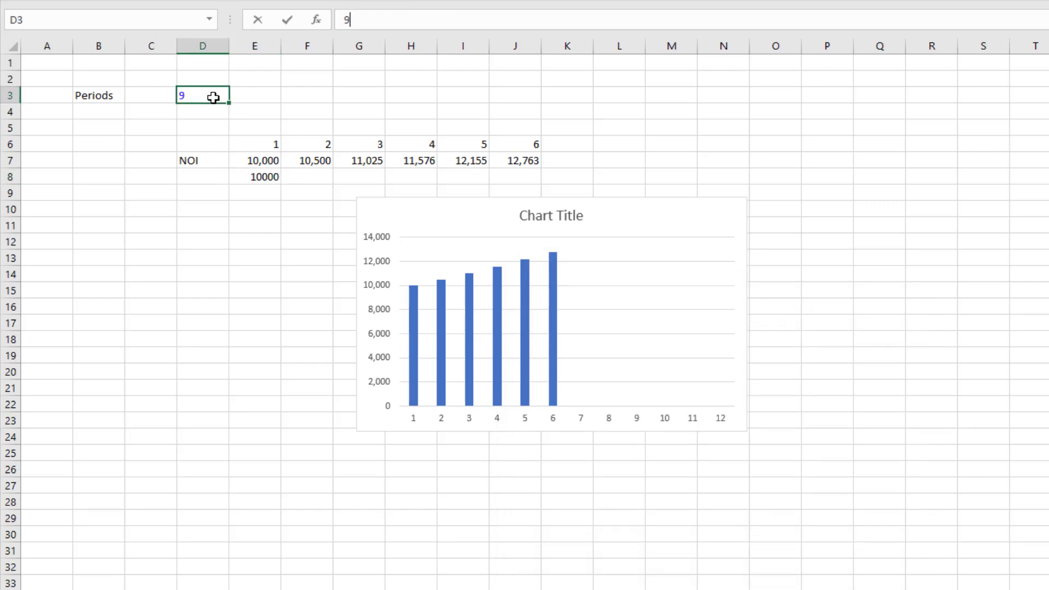
key("Return")
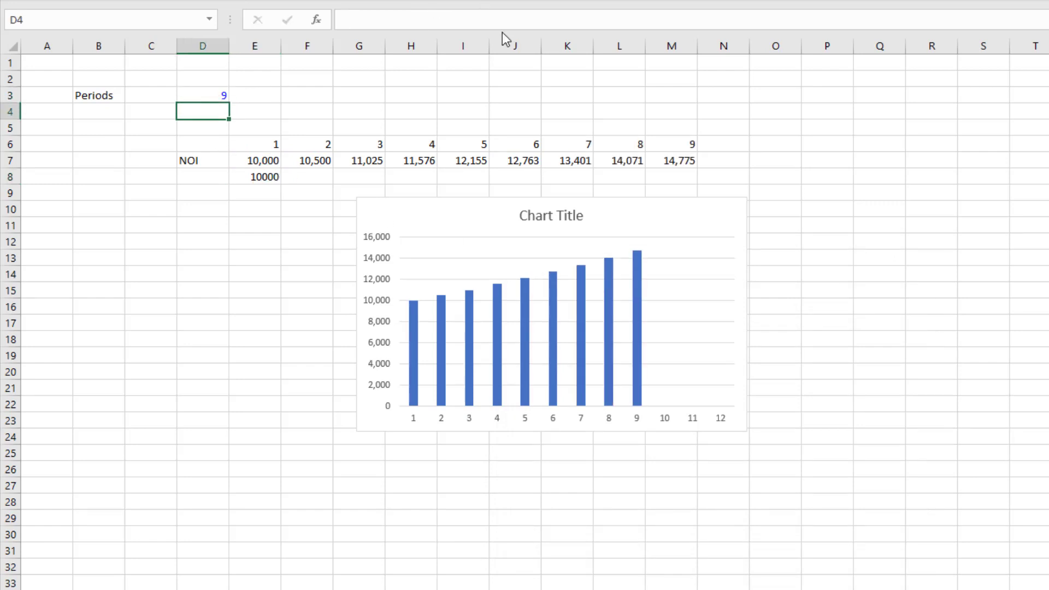
key("ctrl+F3")
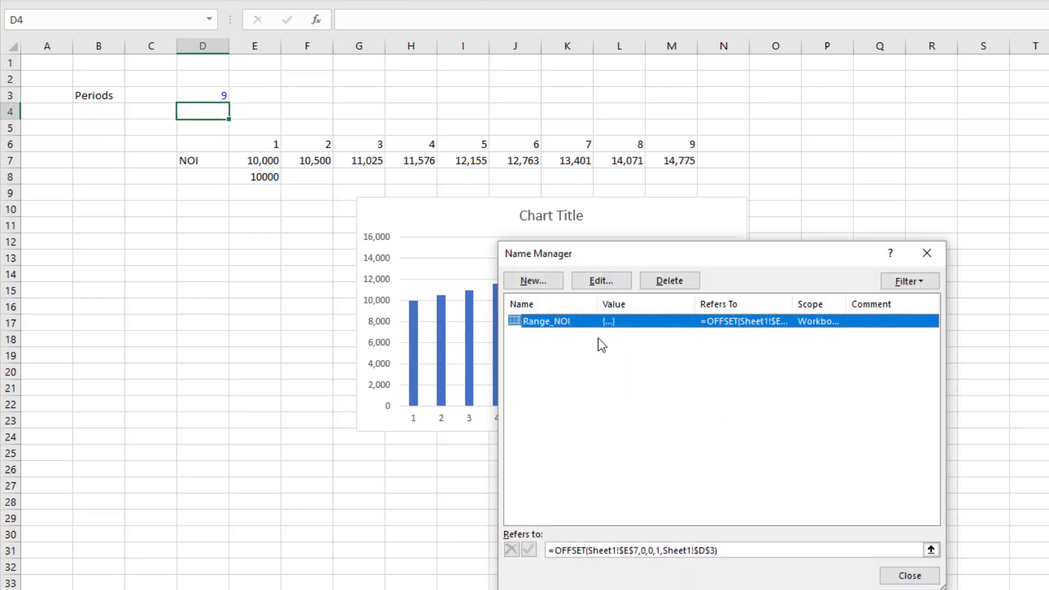
left_click(930, 551)
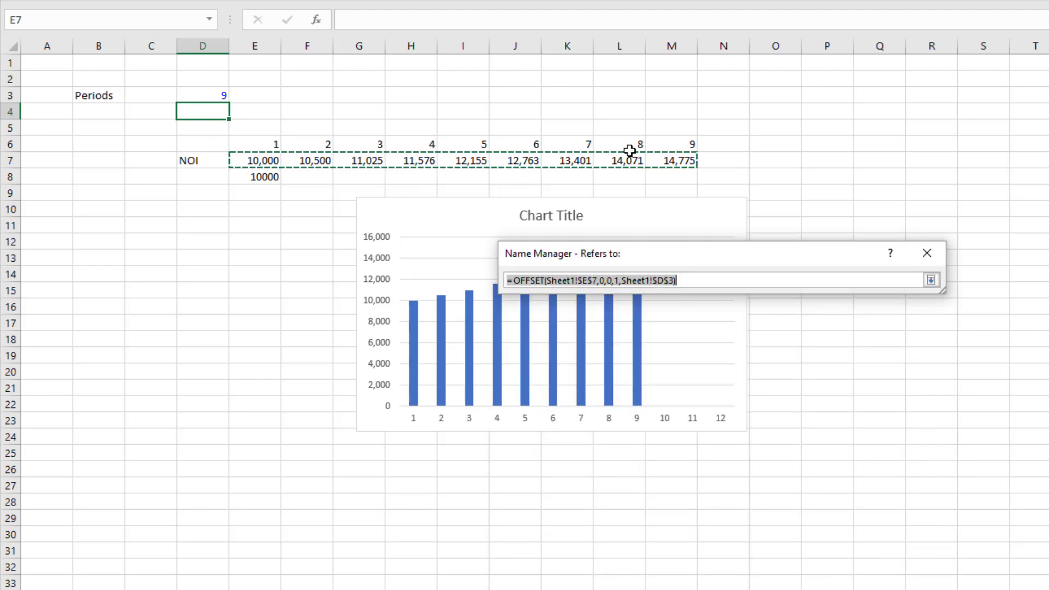
key("Return")
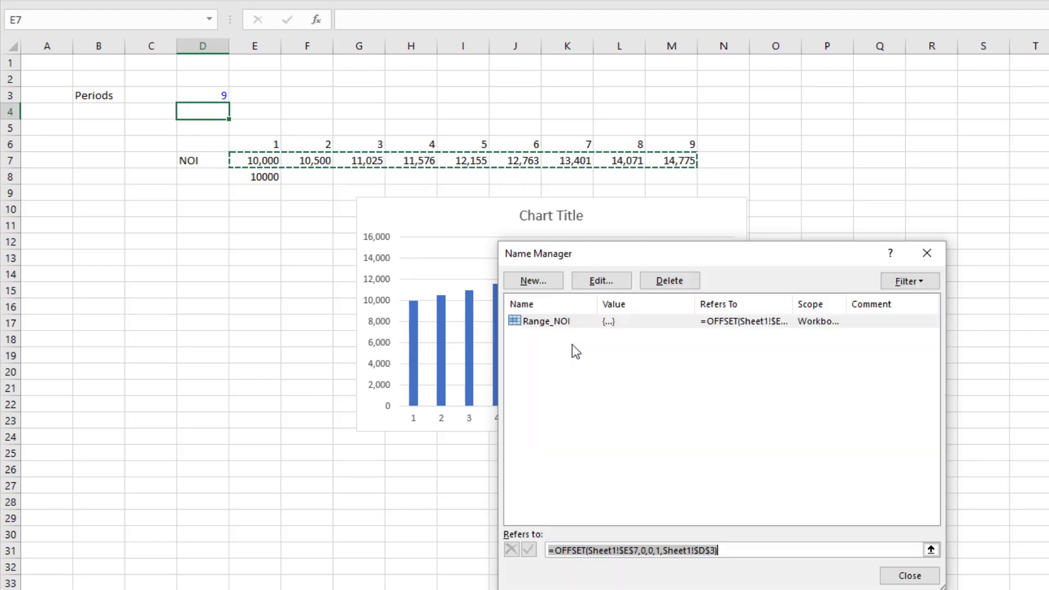
left_click(897, 577)
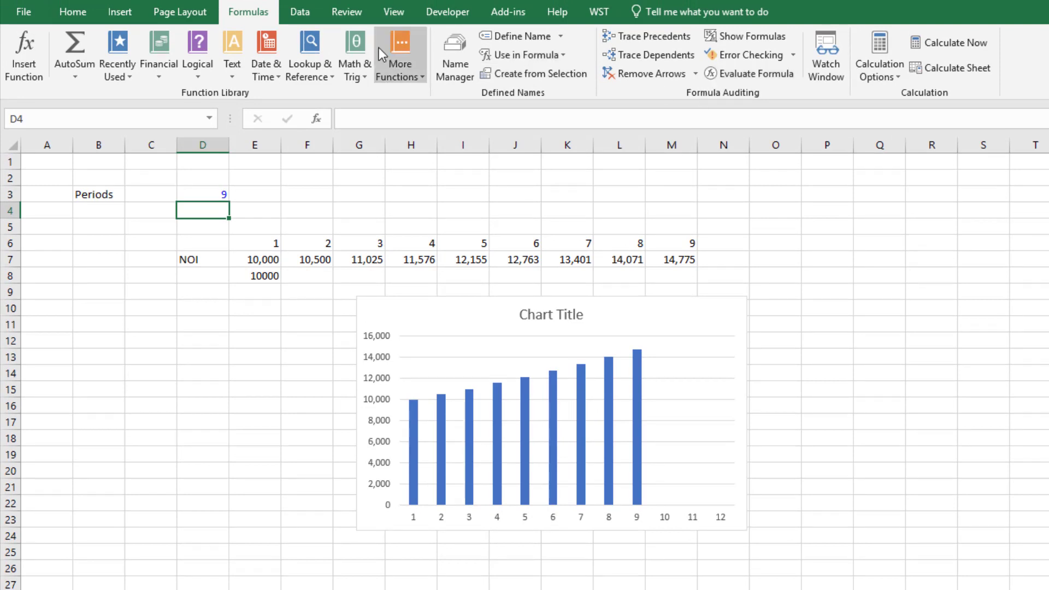
Select the NOI column chart and bring up its data source settings.
left_click(72, 12)
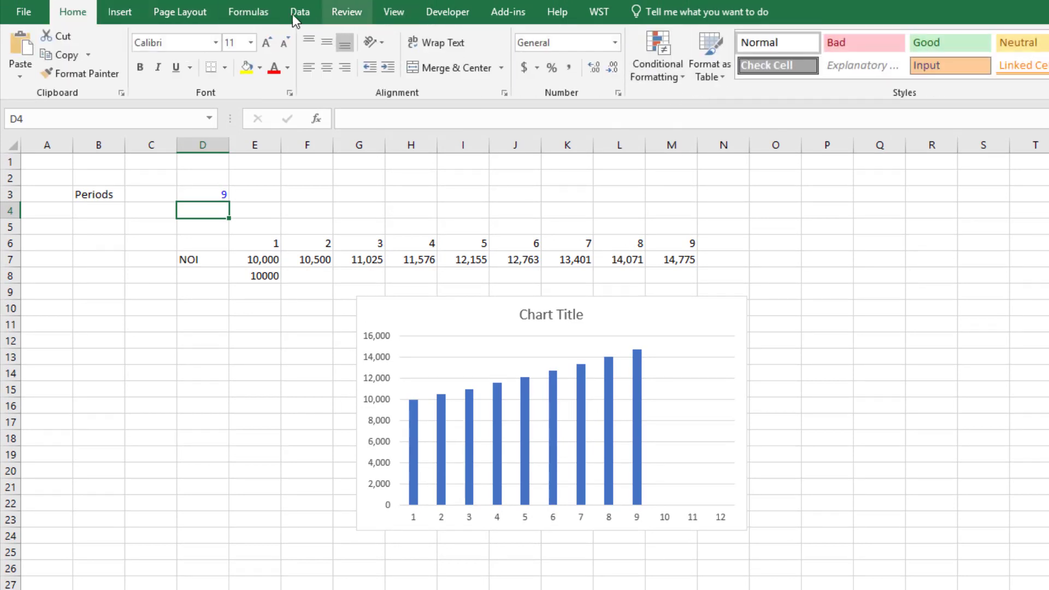
left_click(451, 315)
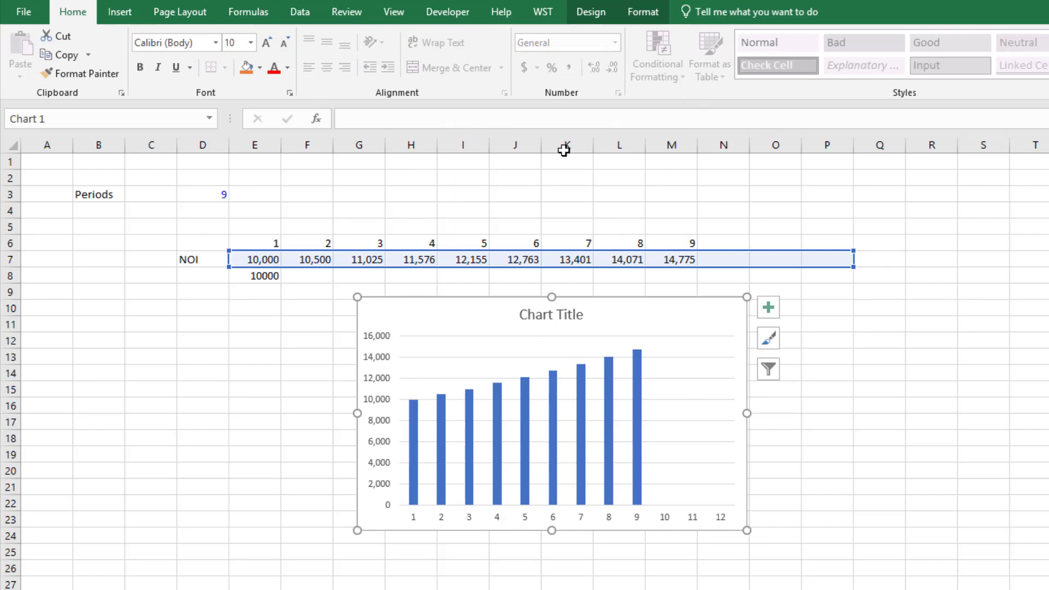
left_click(596, 12)
left_click(642, 12)
left_click(594, 8)
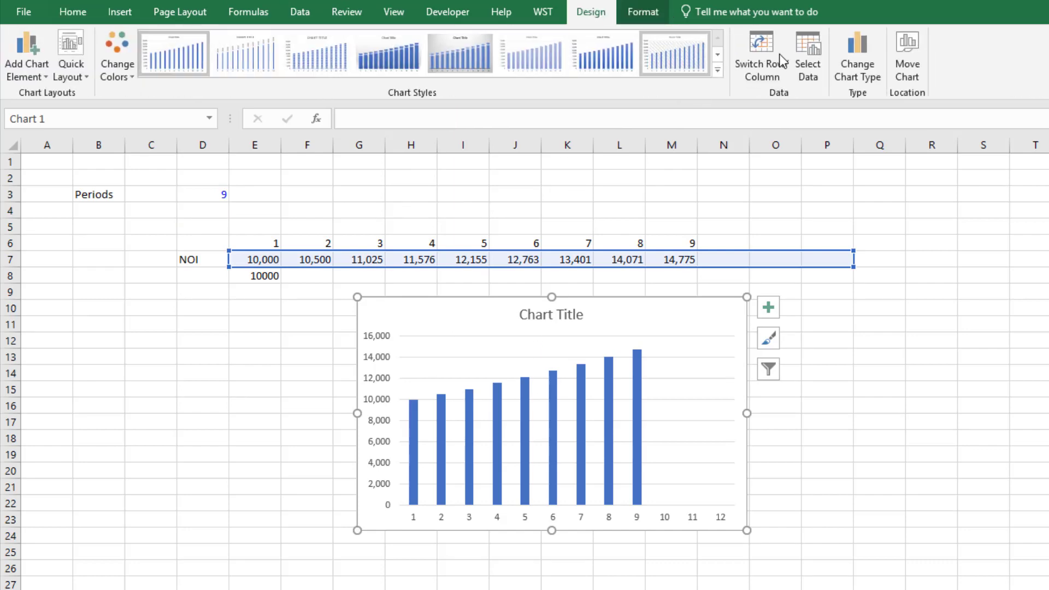
left_click(804, 55)
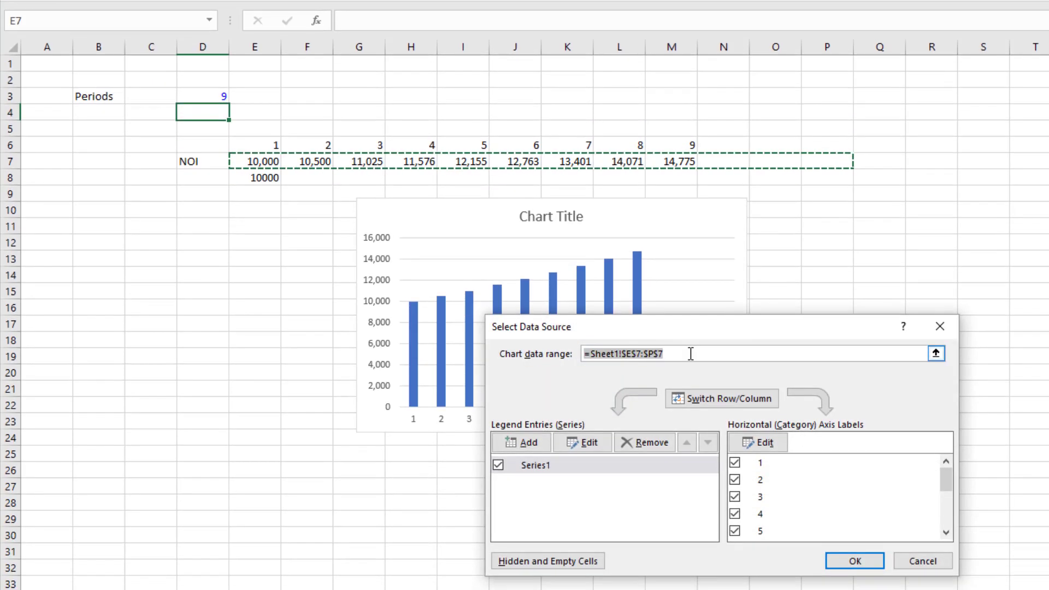
Set Series1's values to =Sheet1!Range_NOI and confirm.
left_click(811, 389)
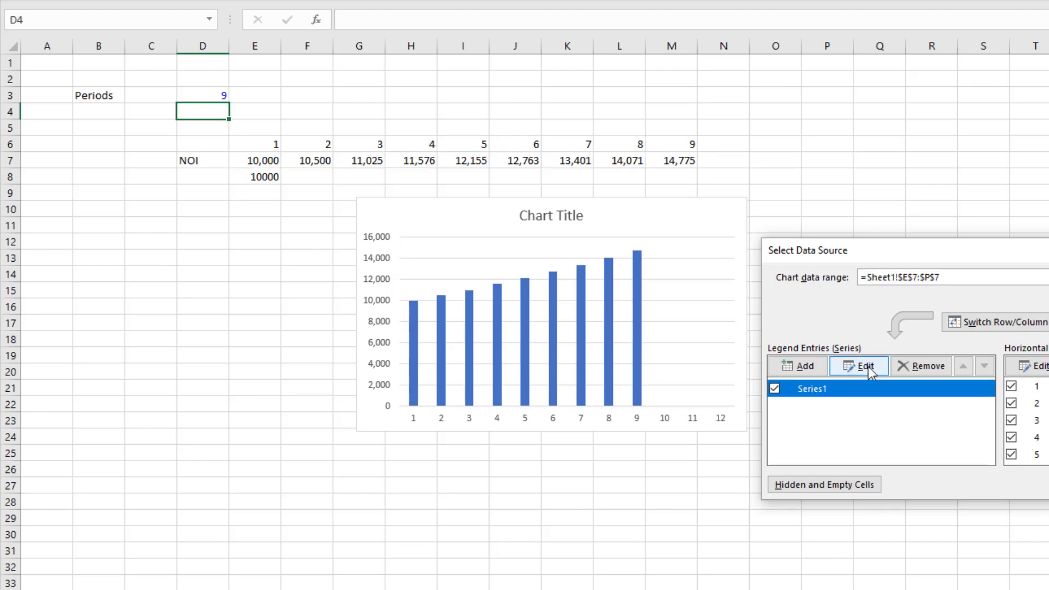
left_click(863, 366)
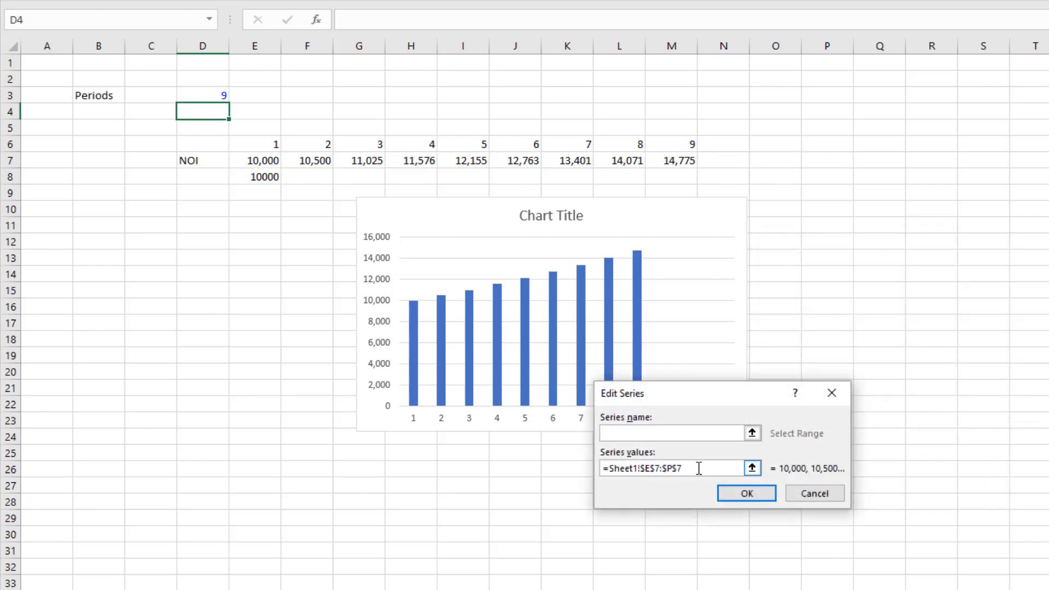
left_click_drag(698, 468, 595, 470)
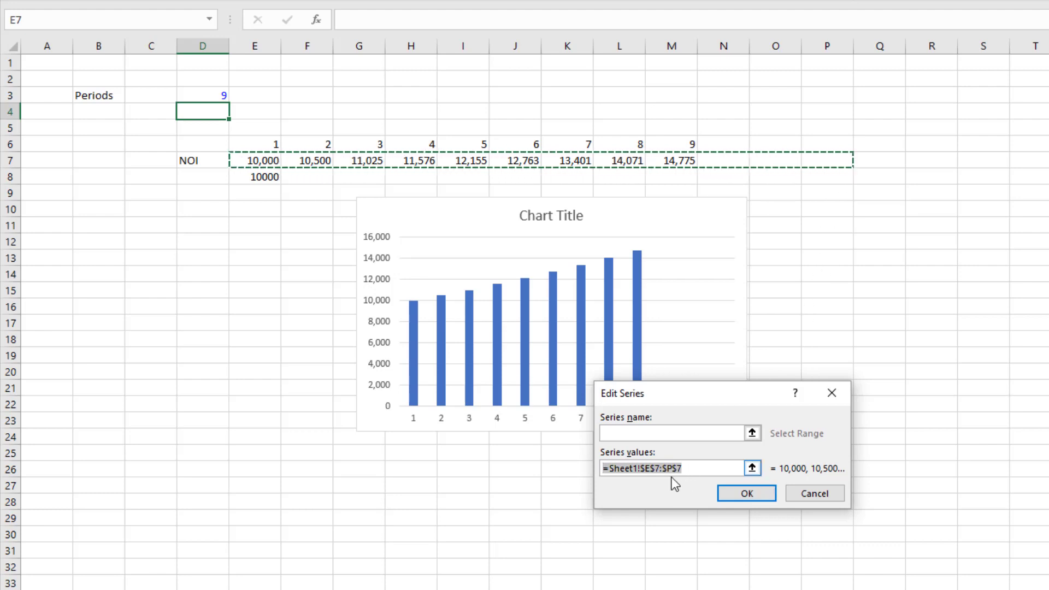
left_click(694, 469)
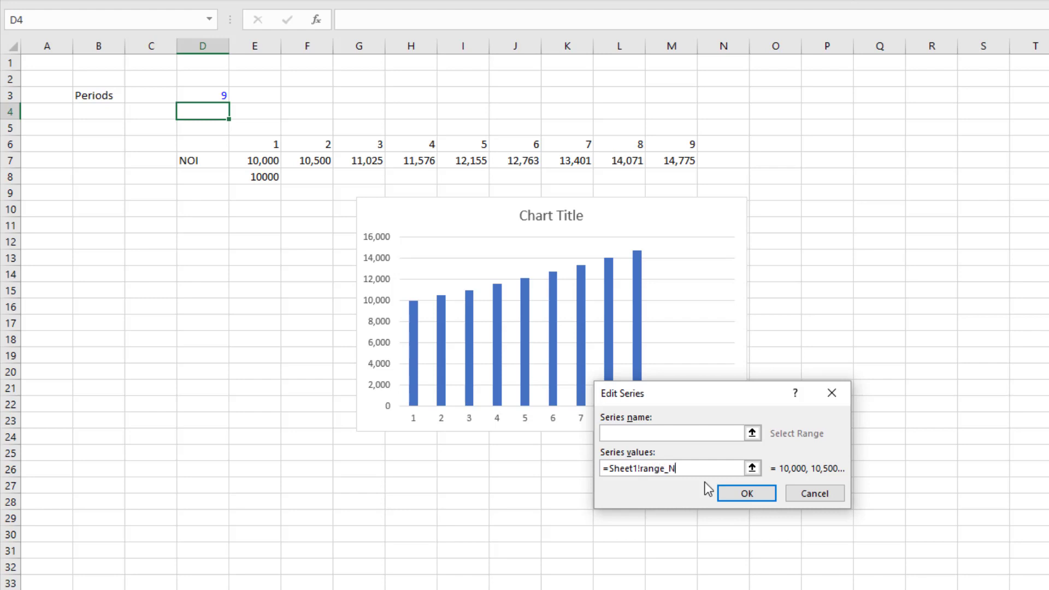
left_click(747, 493)
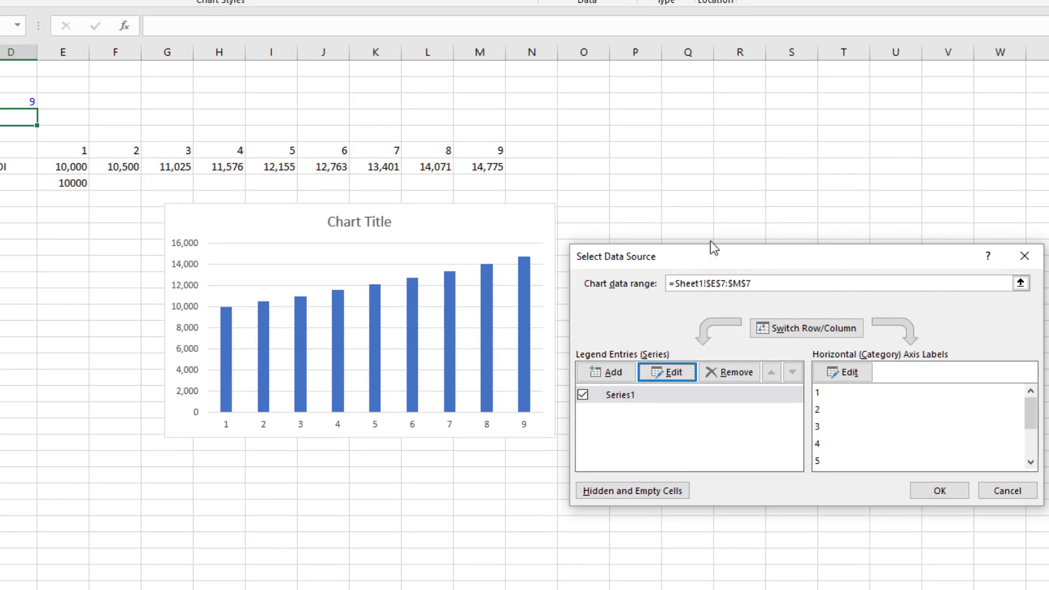
left_click_drag(712, 254, 800, 180)
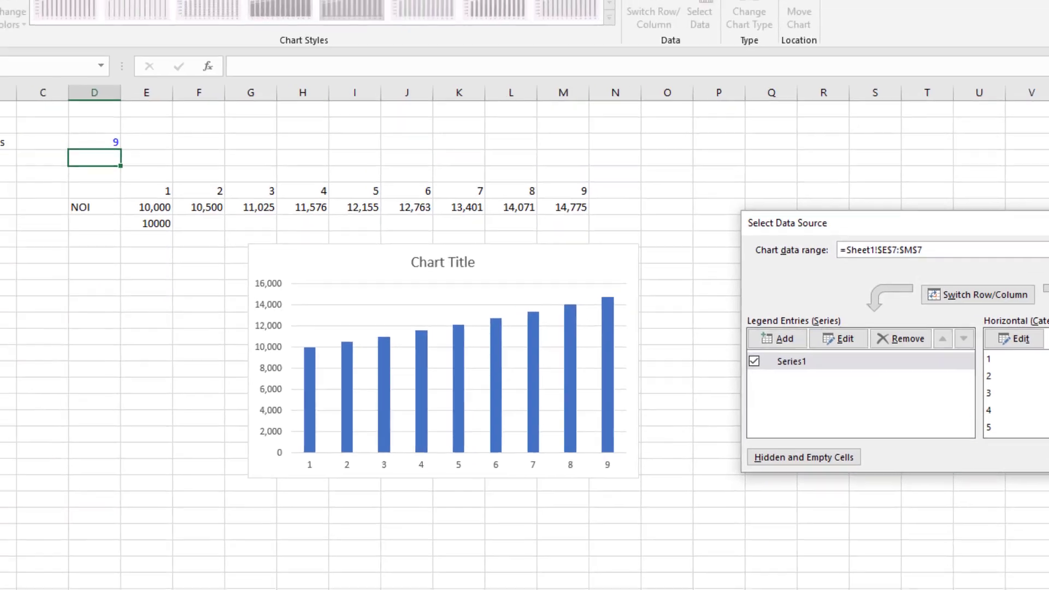
Apply the new chart data source, set Periods in D3 to 6, and check NOI values E7:J7.
left_click(1022, 418)
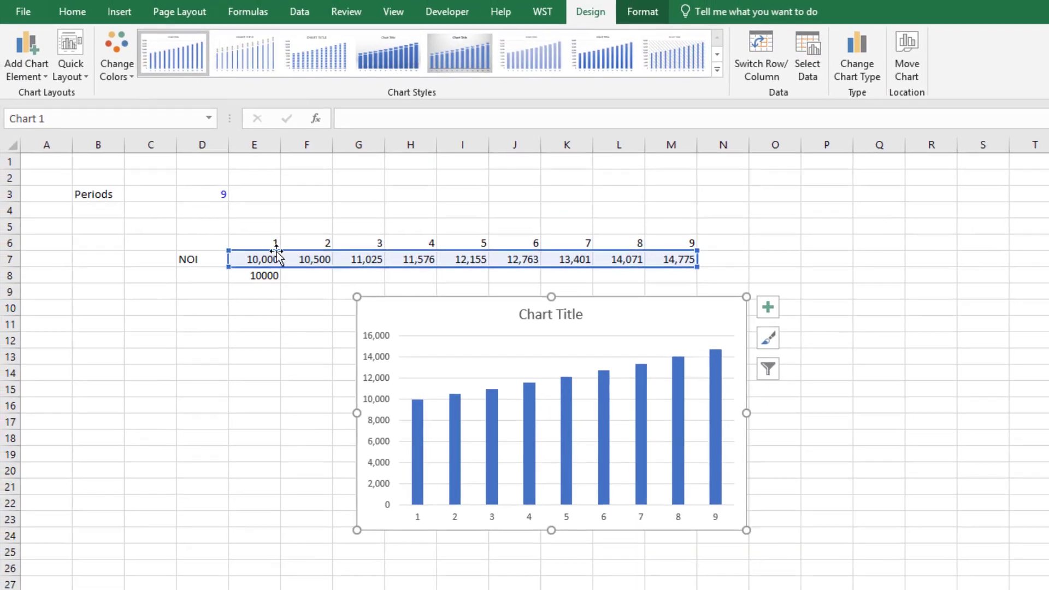
left_click(26, 100)
type("6")
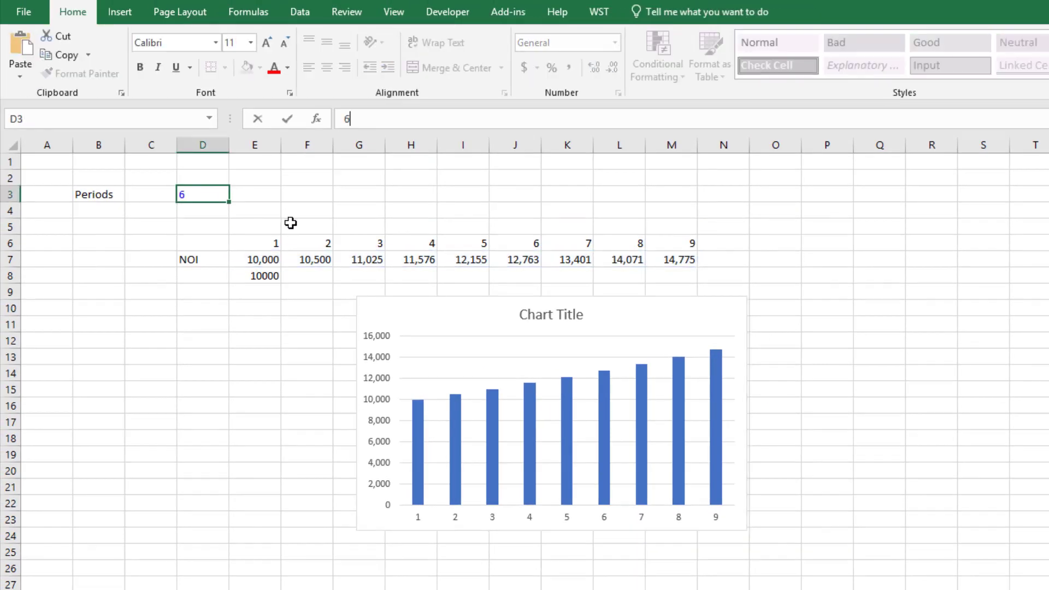
key("Return")
key("Up")
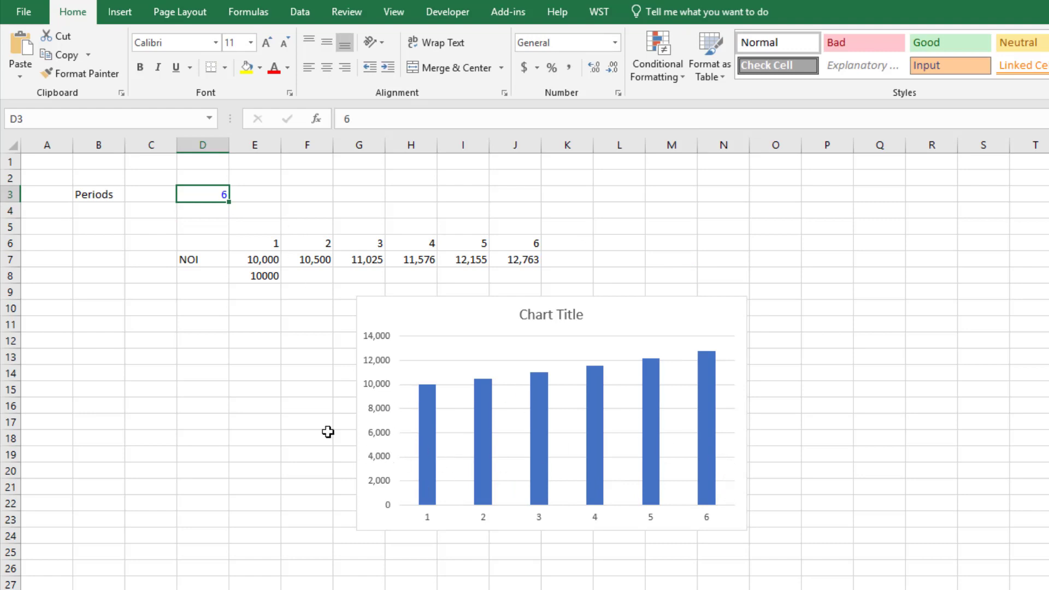
left_click_drag(251, 262, 528, 261)
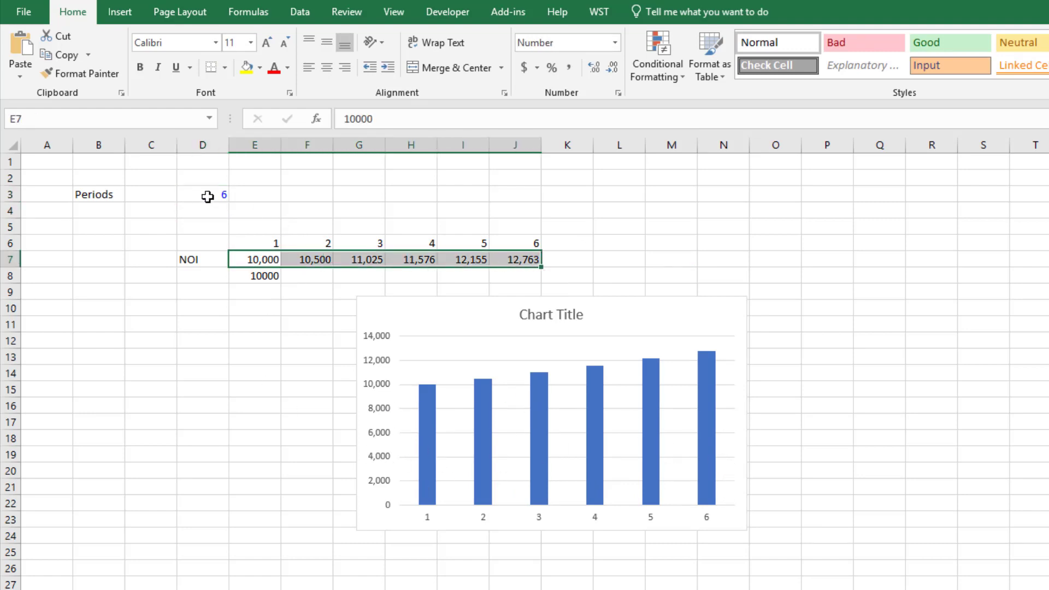
Change Periods in D3 to 4 so the chart shrinks to four bars.
left_click(208, 197)
double_click(208, 196)
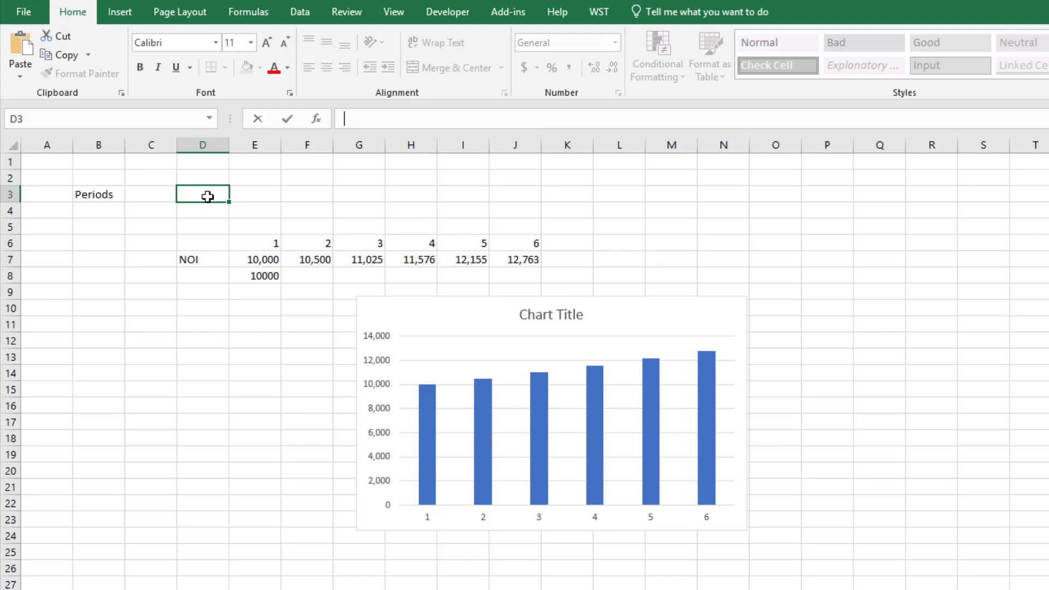
type("4")
key("Return")
Change Periods in D3 to 12 so the chart shows twelve bars ending at 17,103.
left_click(208, 196)
type("12")
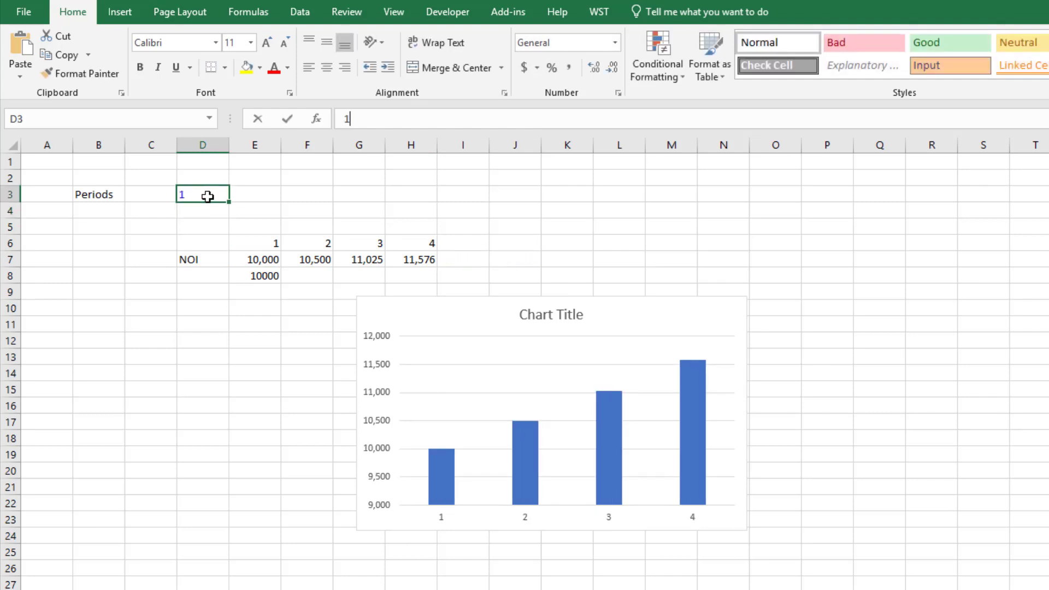
key("Return")
left_click(208, 197)
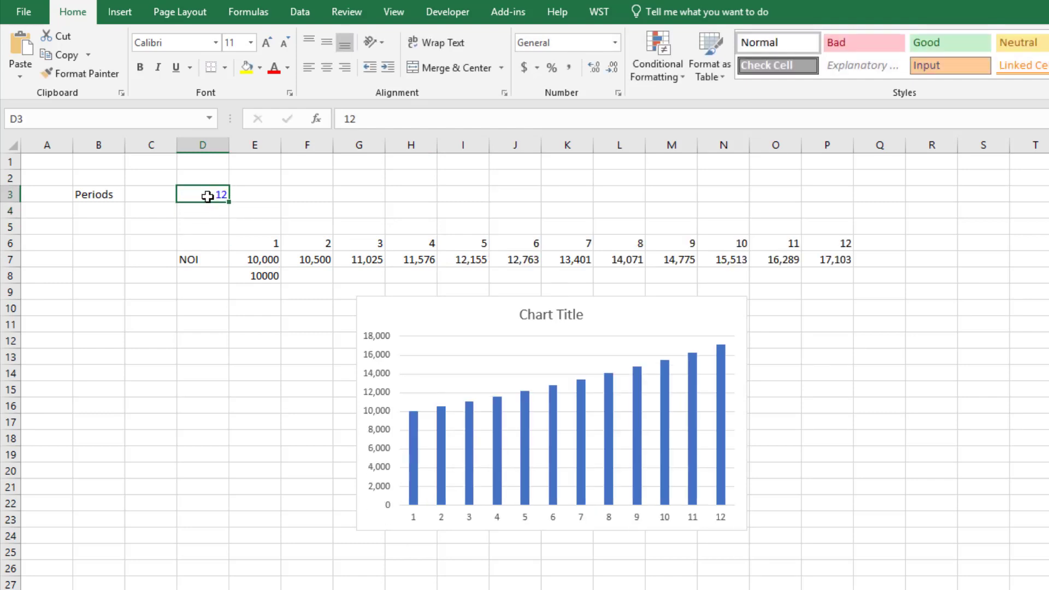